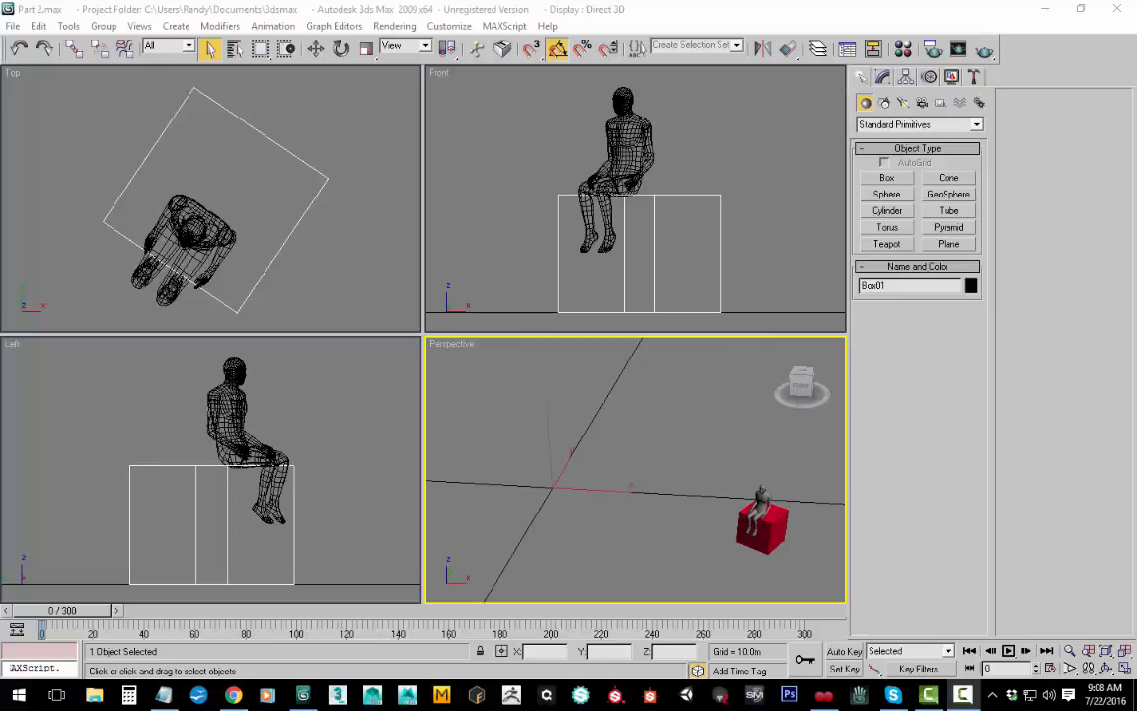
Step: Hide the male_mesh layer and unhide the Dummy01 object inside the default layer 0
left_click(817, 50)
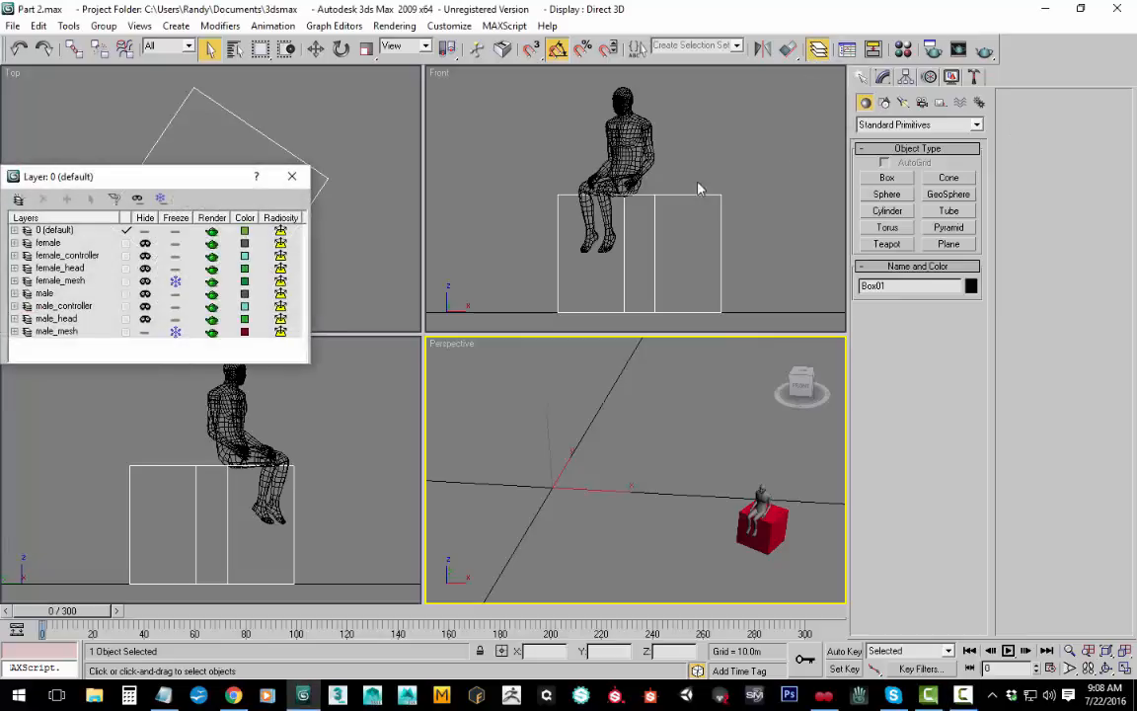
left_click(143, 332)
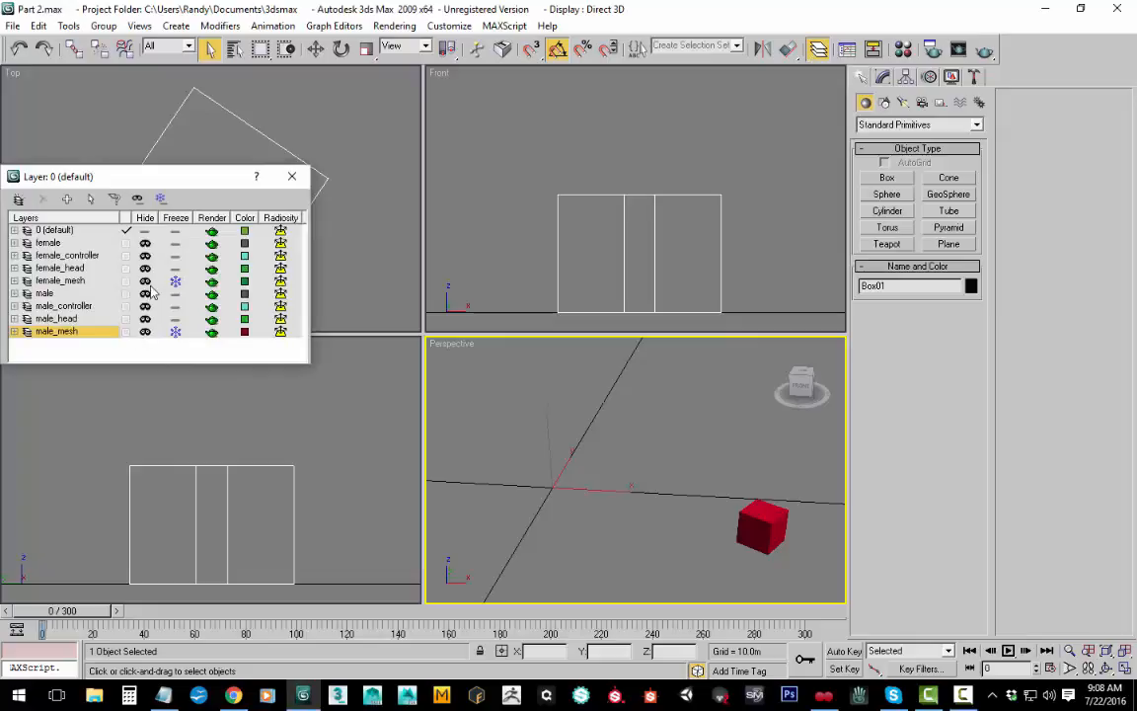
left_click(14, 230)
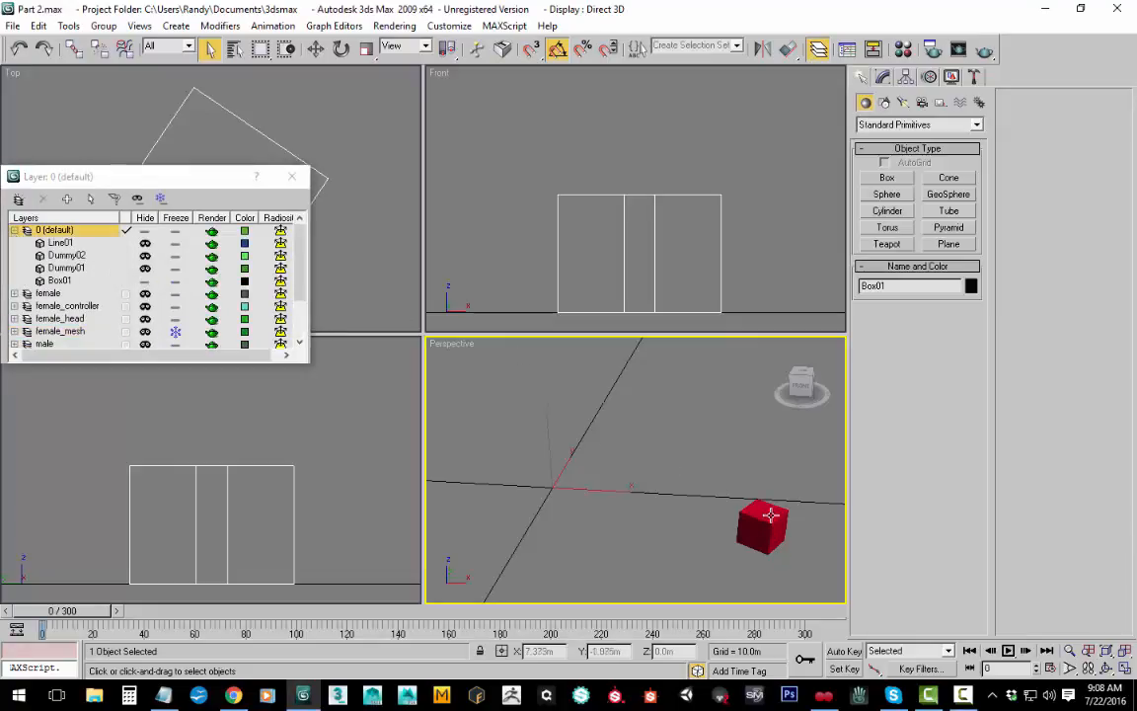
left_click(145, 268)
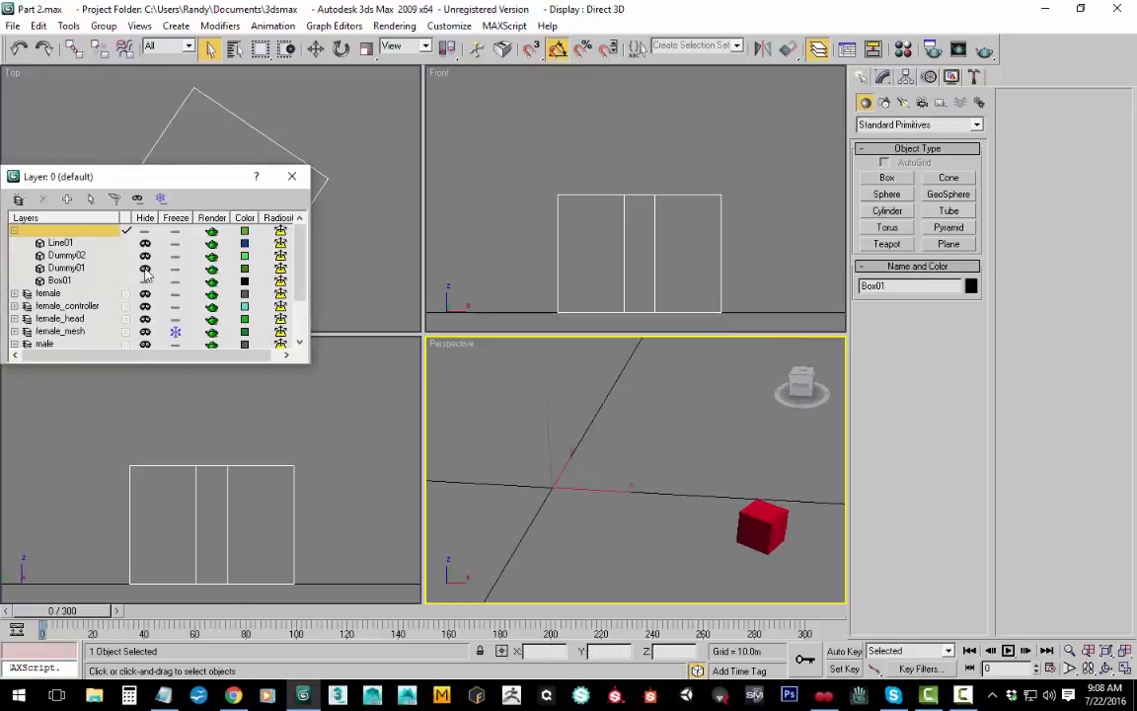
left_click(145, 268)
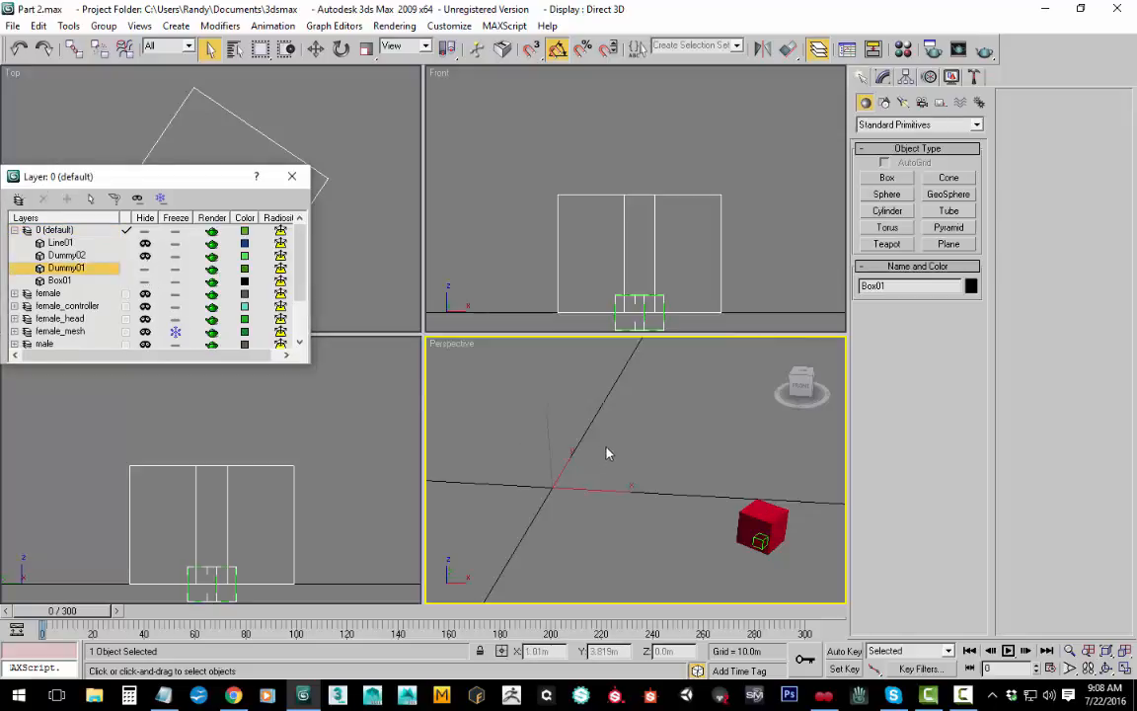
Step: Select the red box together with Dummy01 and start exporting only the selection, with the Desktop as destination
left_click_drag(572, 390, 760, 515)
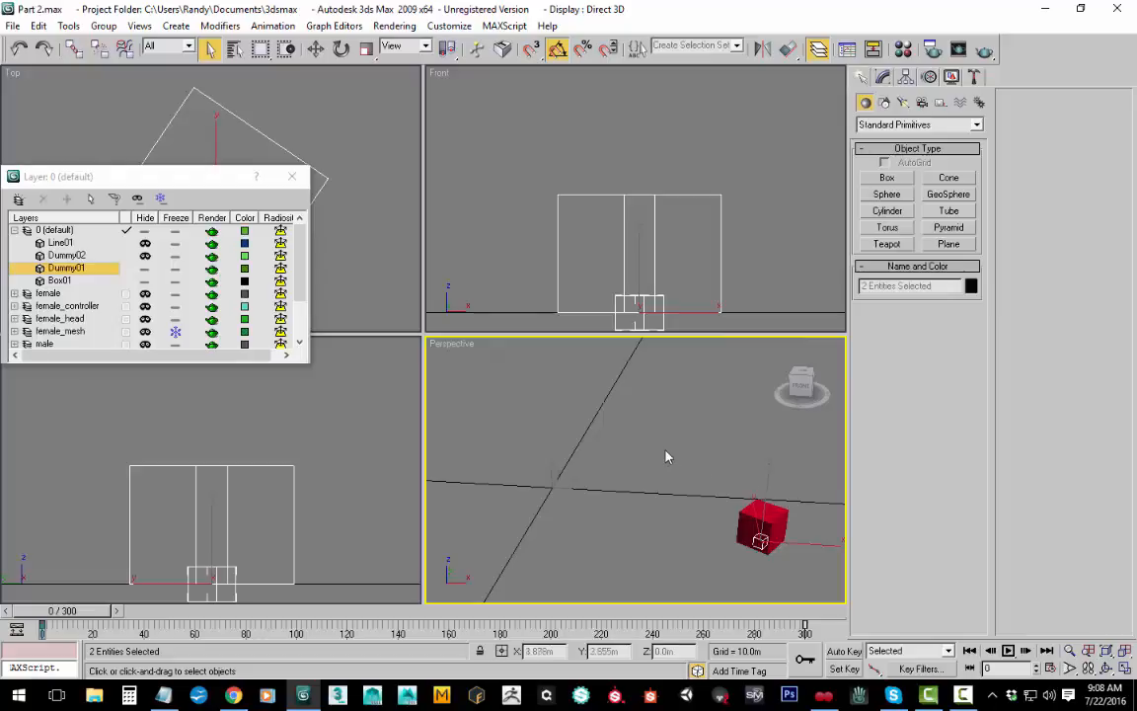
left_click(13, 25)
left_click(86, 414)
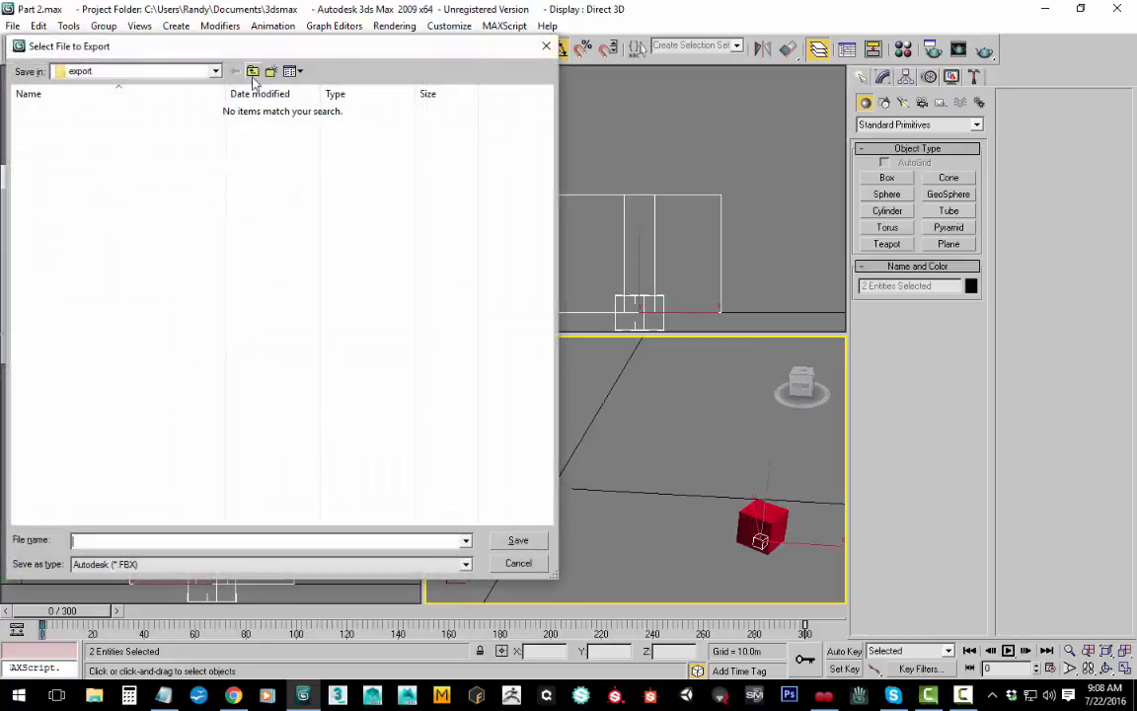
left_click(253, 72)
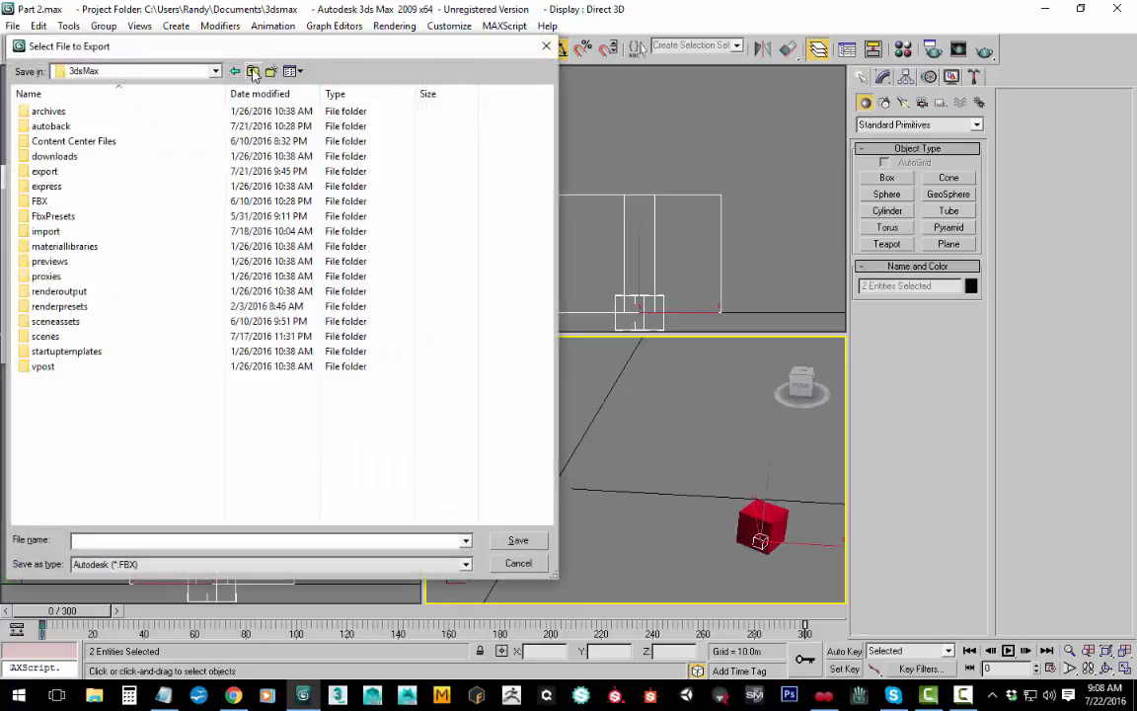
left_click(252, 72)
left_click(252, 72)
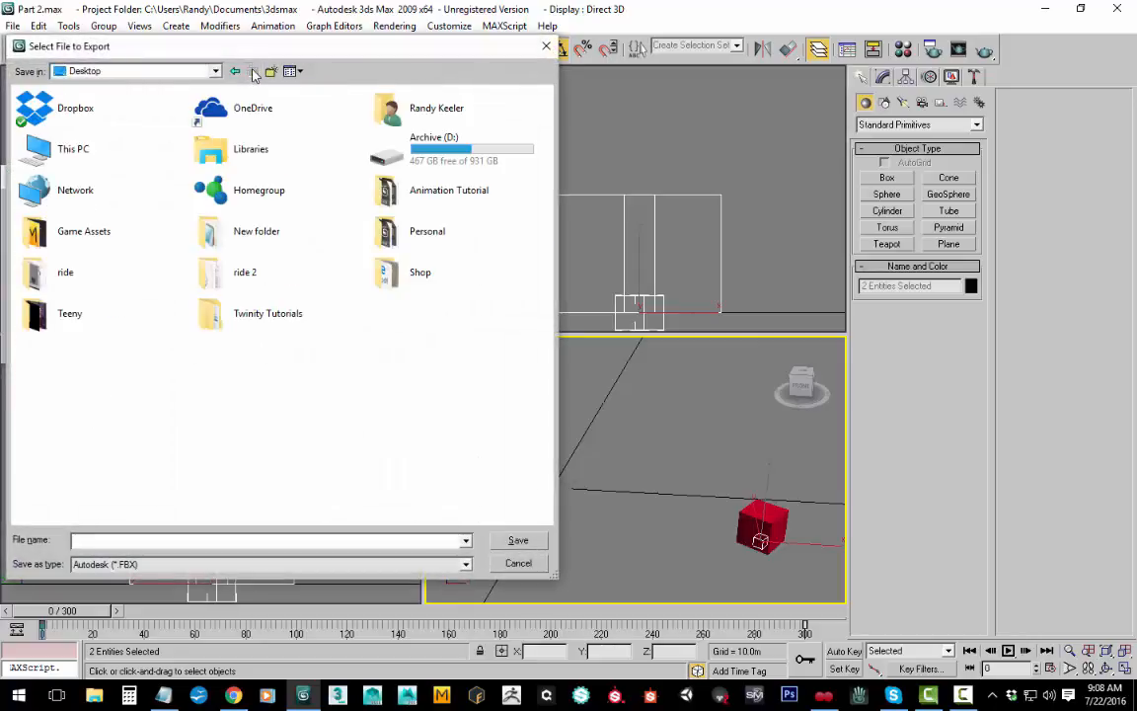
Step: Create a new folder named "Animated ride" on the Desktop from within the export dialog
right_click(297, 428)
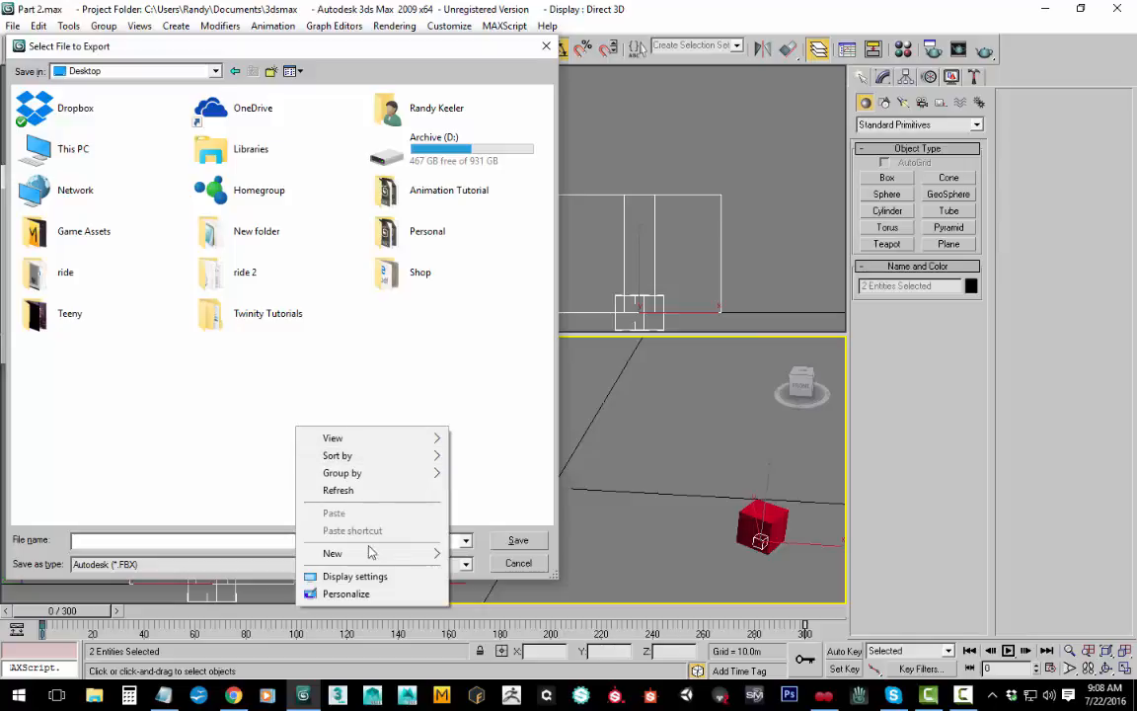
mouse_move(373, 553)
left_click(478, 355)
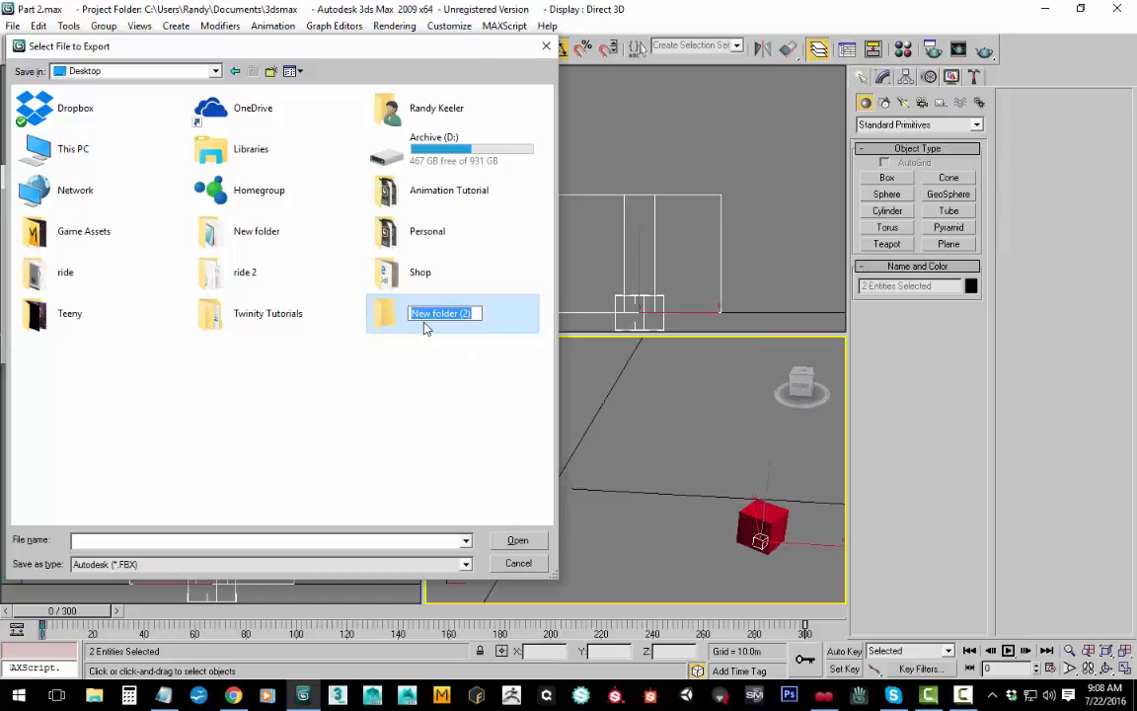
type("Ani")
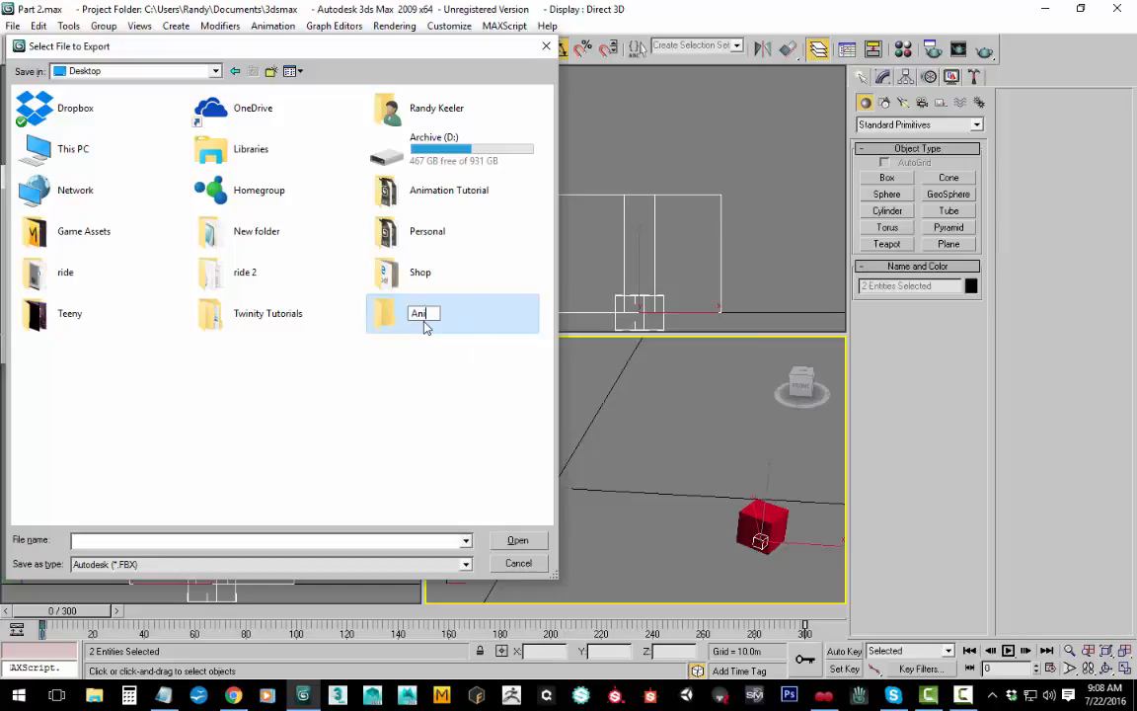
type("mated ride")
key("Return")
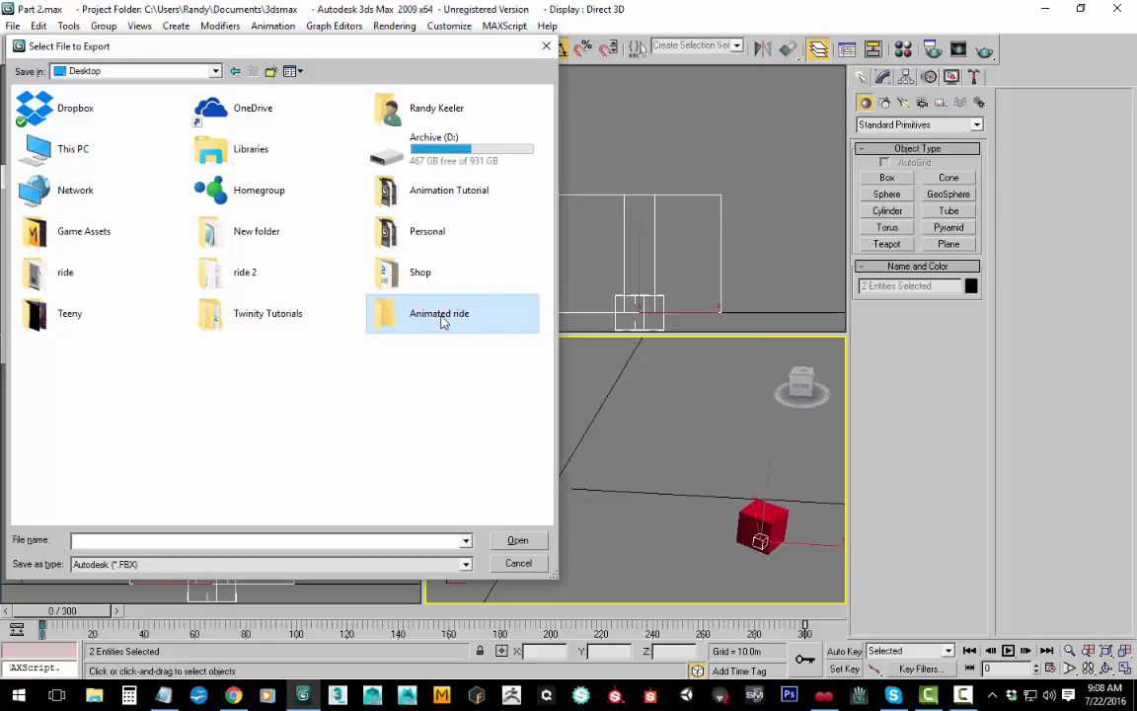
Step: Correct the new folder's name to "Animated Ride" with a capital R
left_click(461, 315)
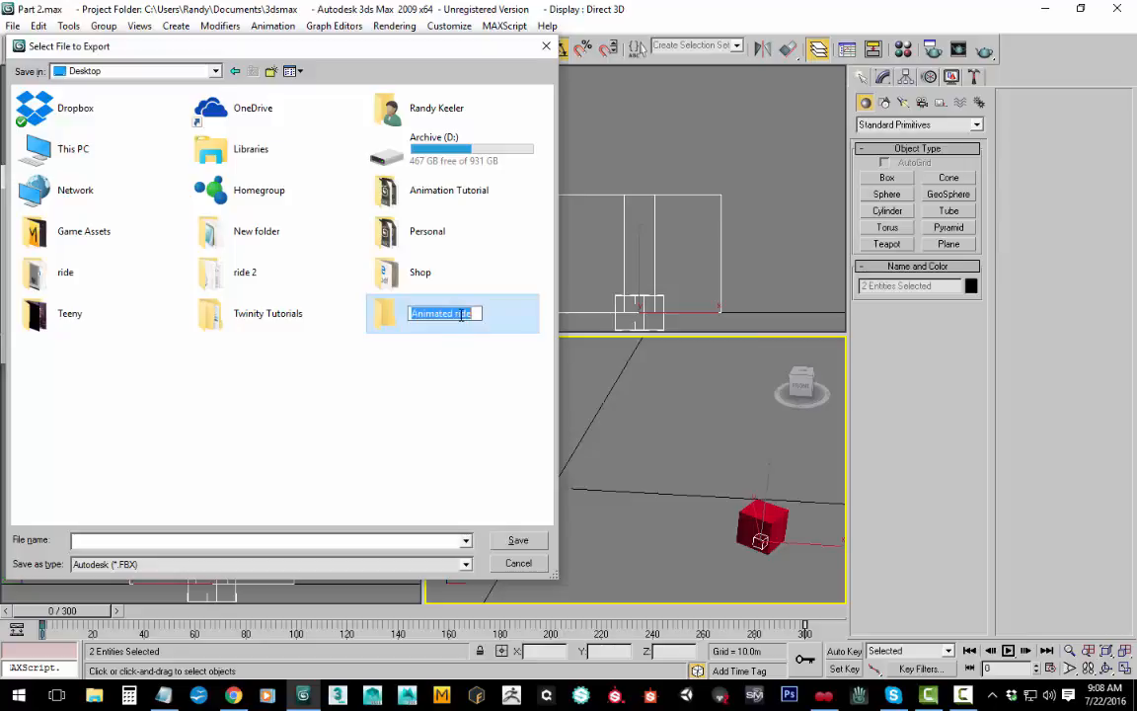
left_click(461, 314)
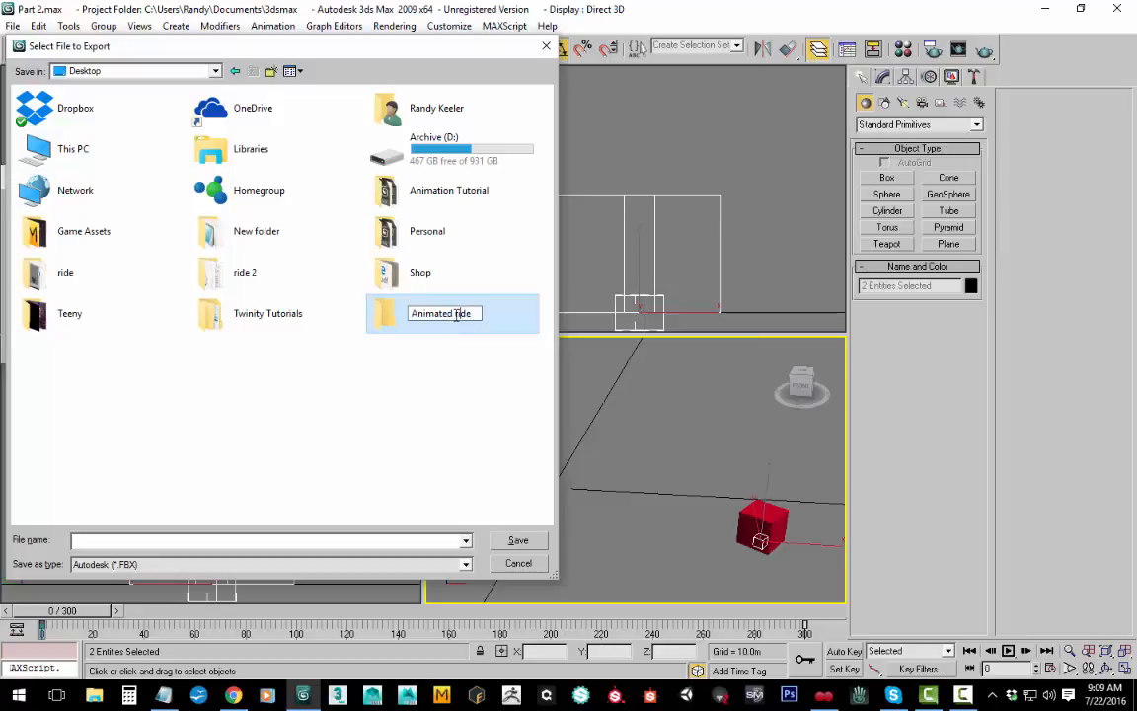
key("BackSpace")
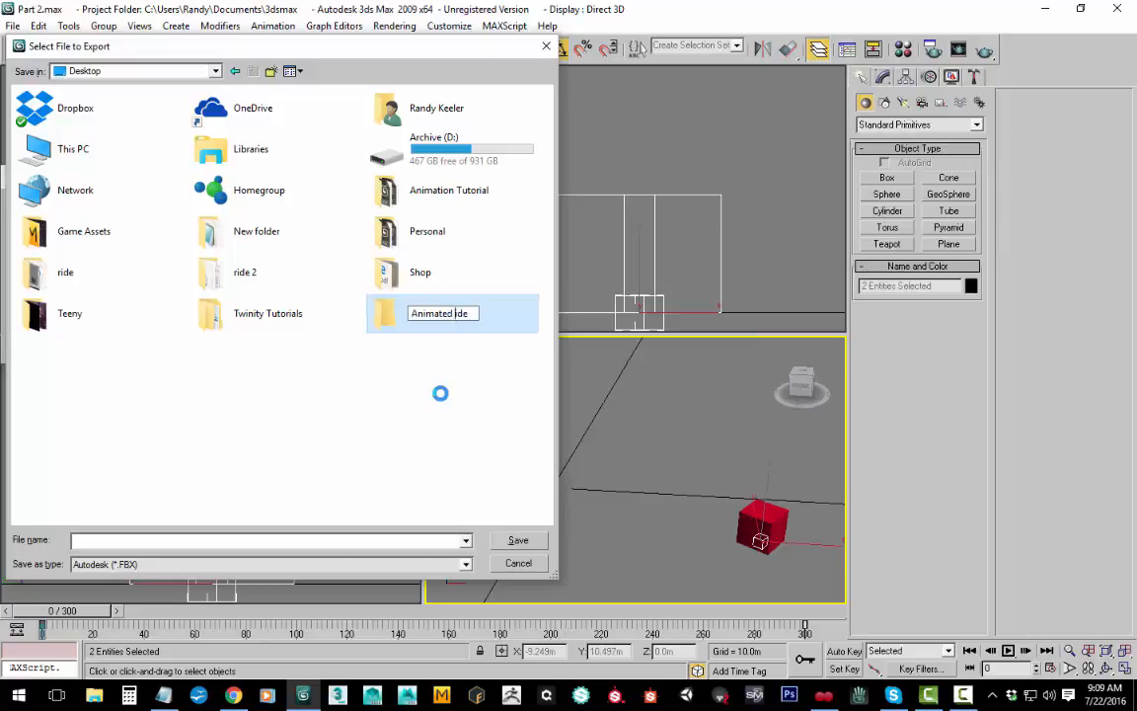
type("R")
key("Return")
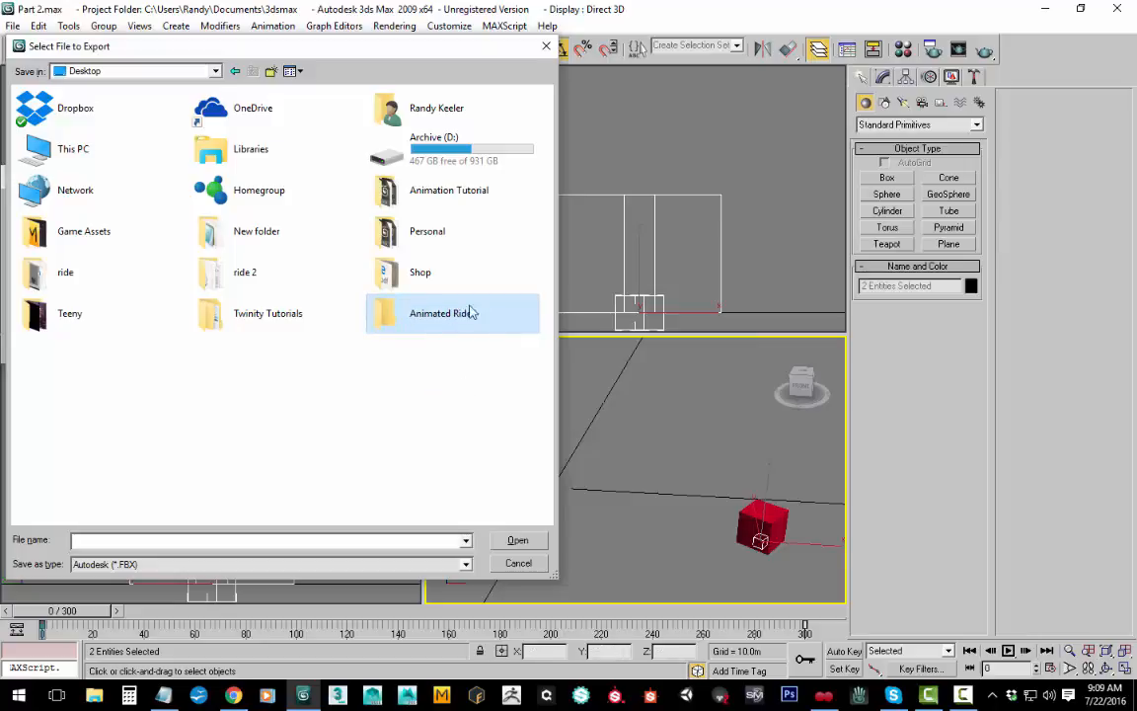
Step: Save the export in the Animated Ride folder as a COLLADA (*.DAE) file named "box"
double_click(435, 308)
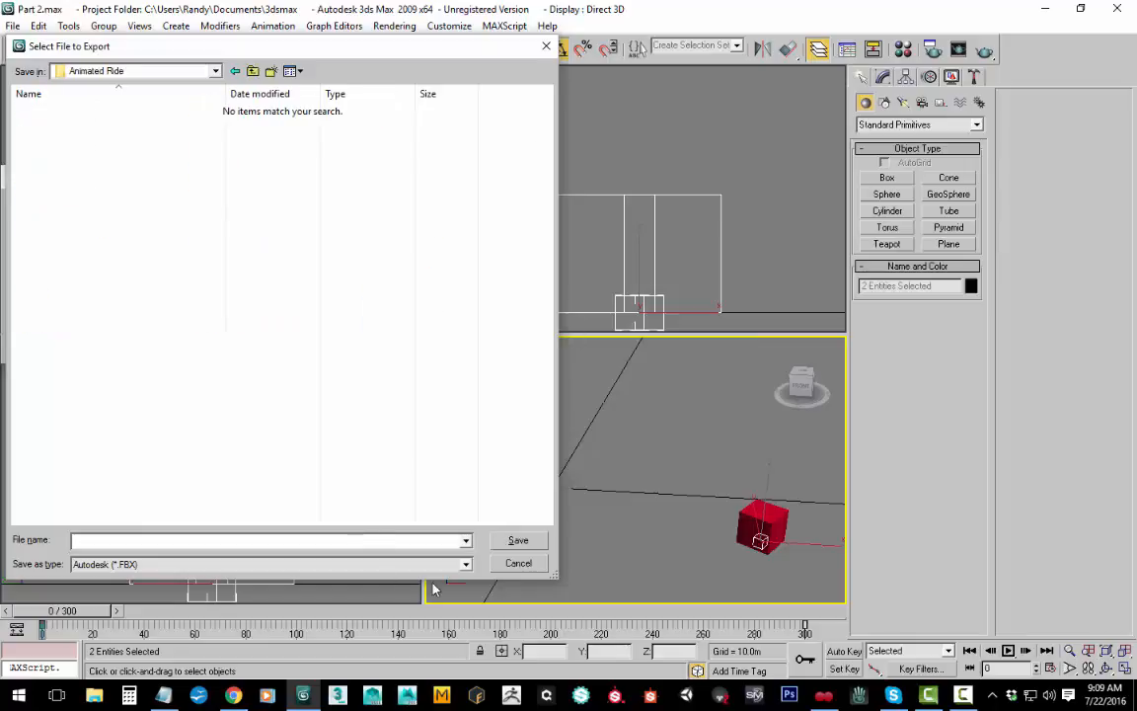
left_click(468, 570)
left_click(148, 446)
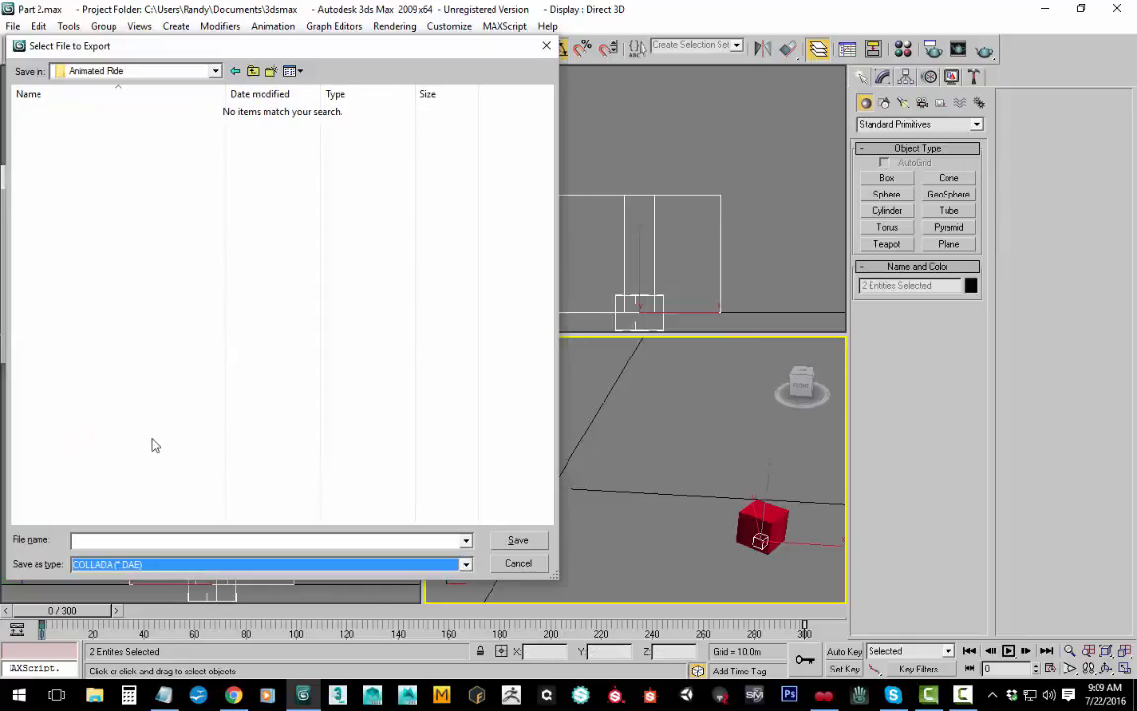
left_click(137, 541)
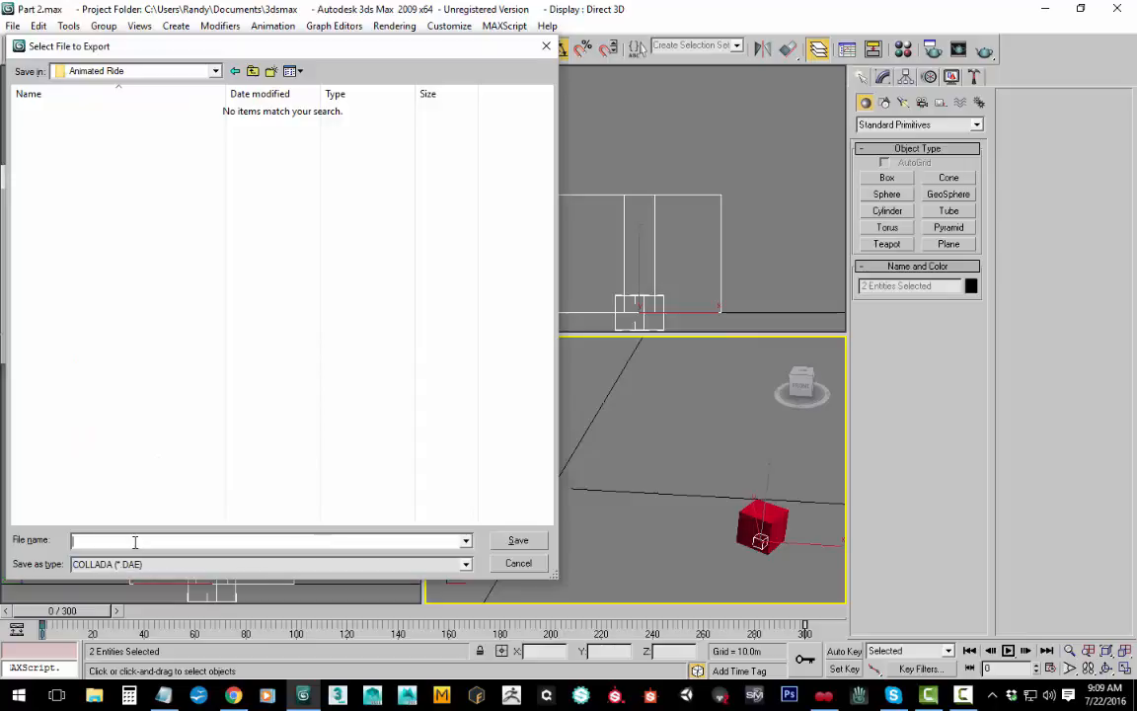
type("box")
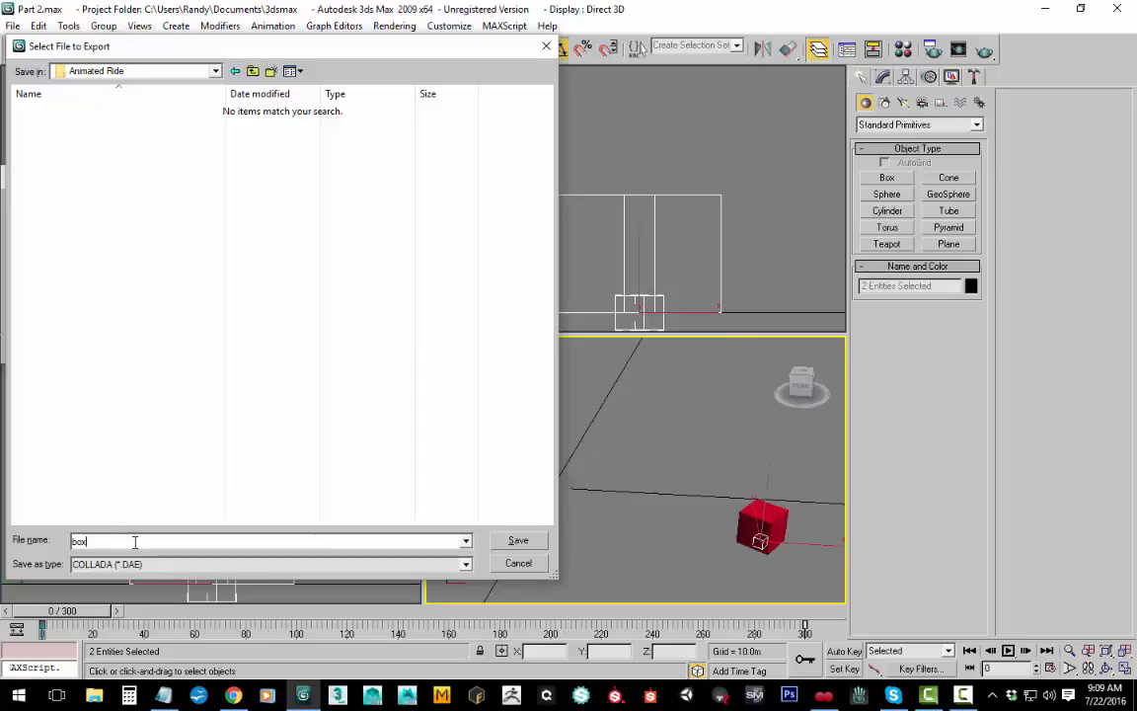
key("Return")
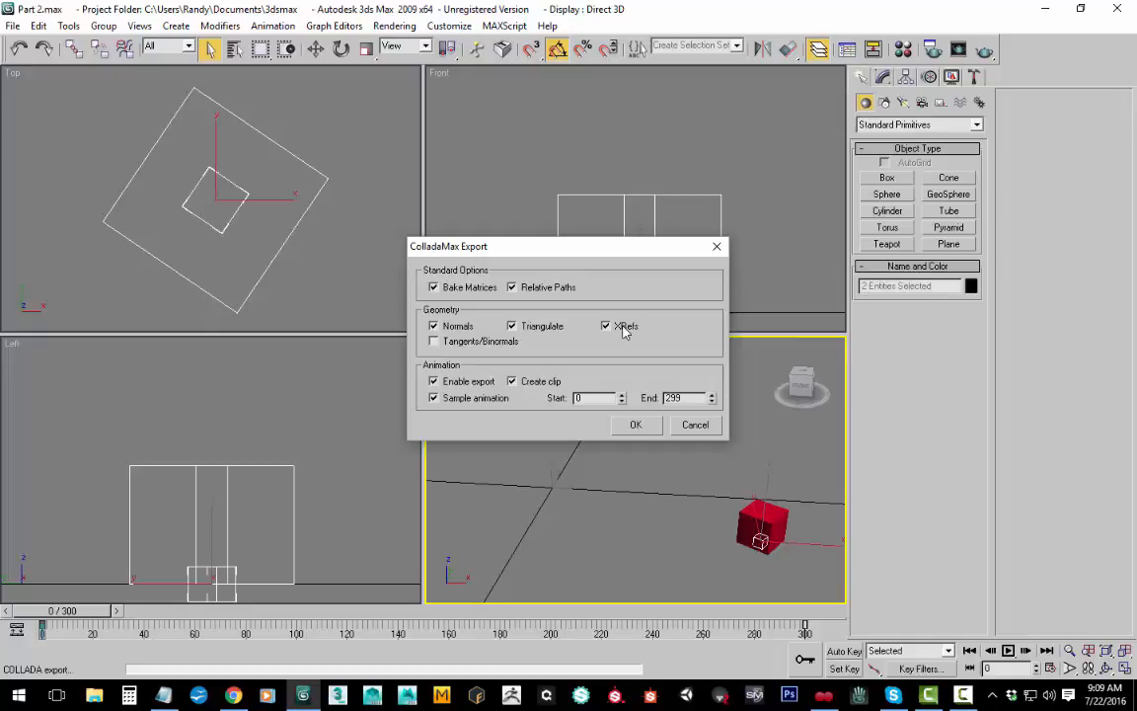
Step: Run the COLLADA export of the box with animation export enabled
left_click(434, 381)
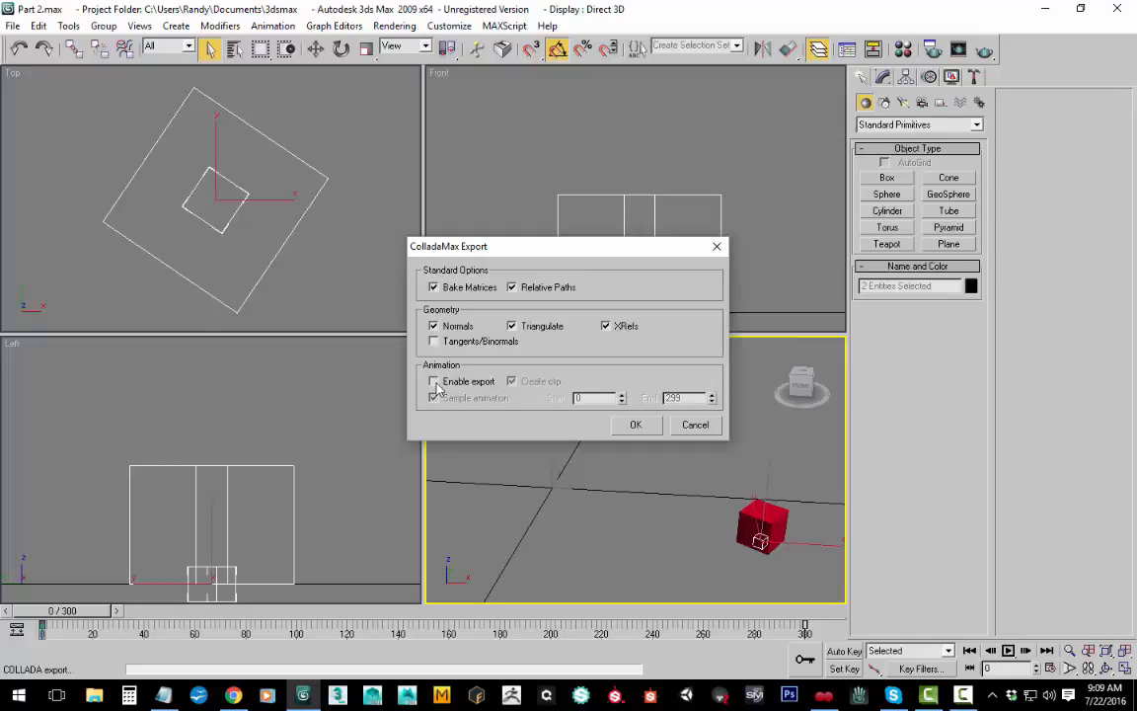
left_click(435, 382)
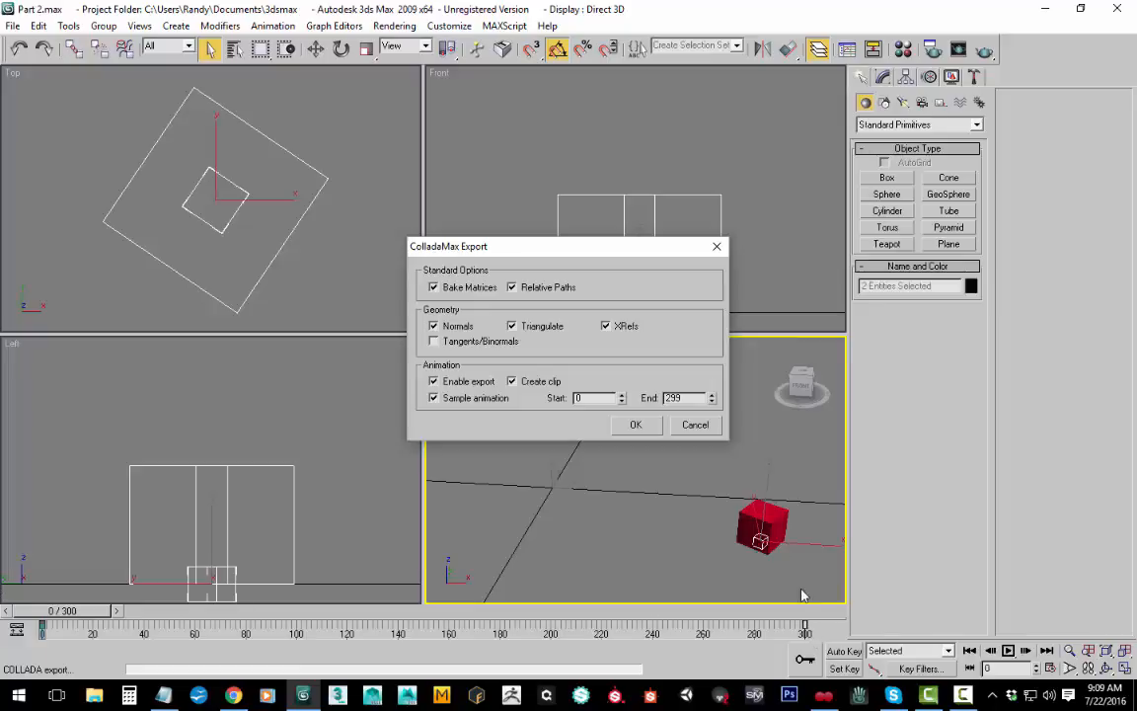
left_click(636, 425)
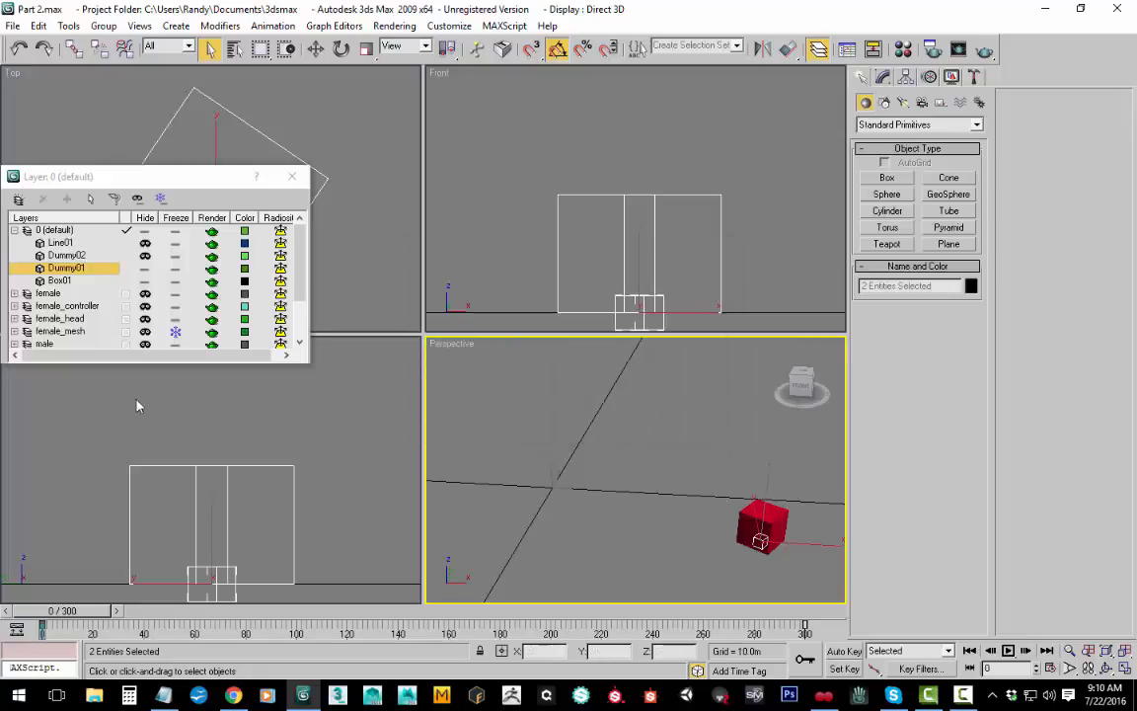
Step: Hide Dummy01 and Box01, and unhide the male_mesh and male layers
left_click(147, 270)
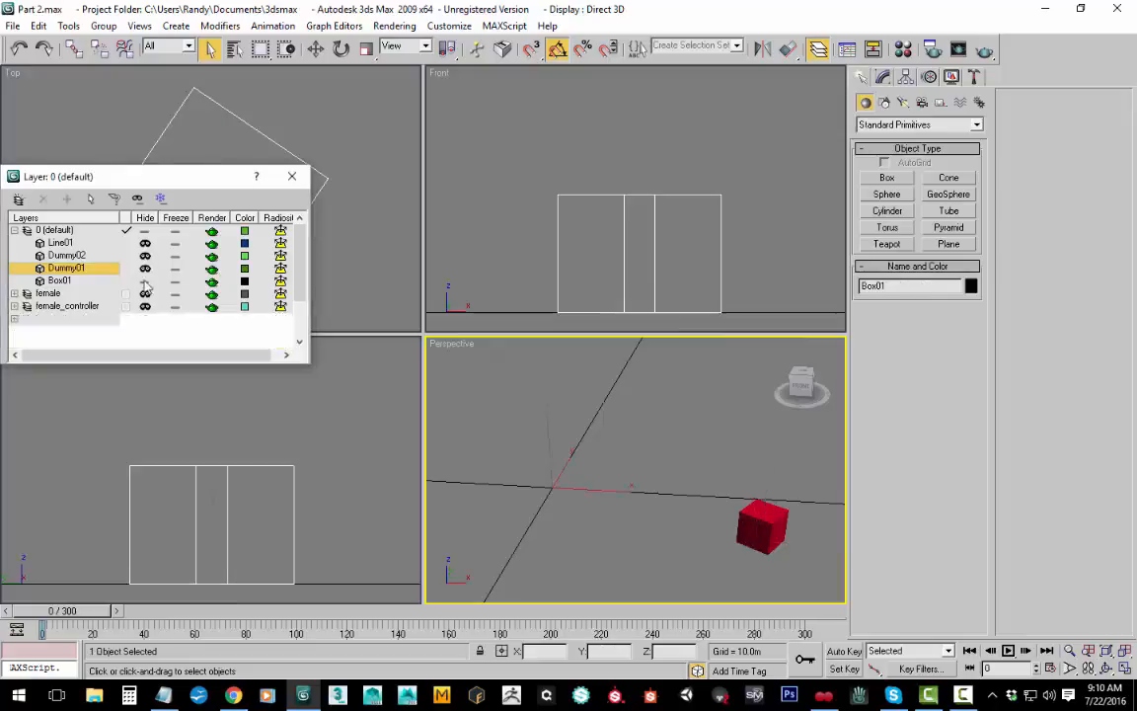
left_click(145, 281)
scroll(119, 316, "down", 2)
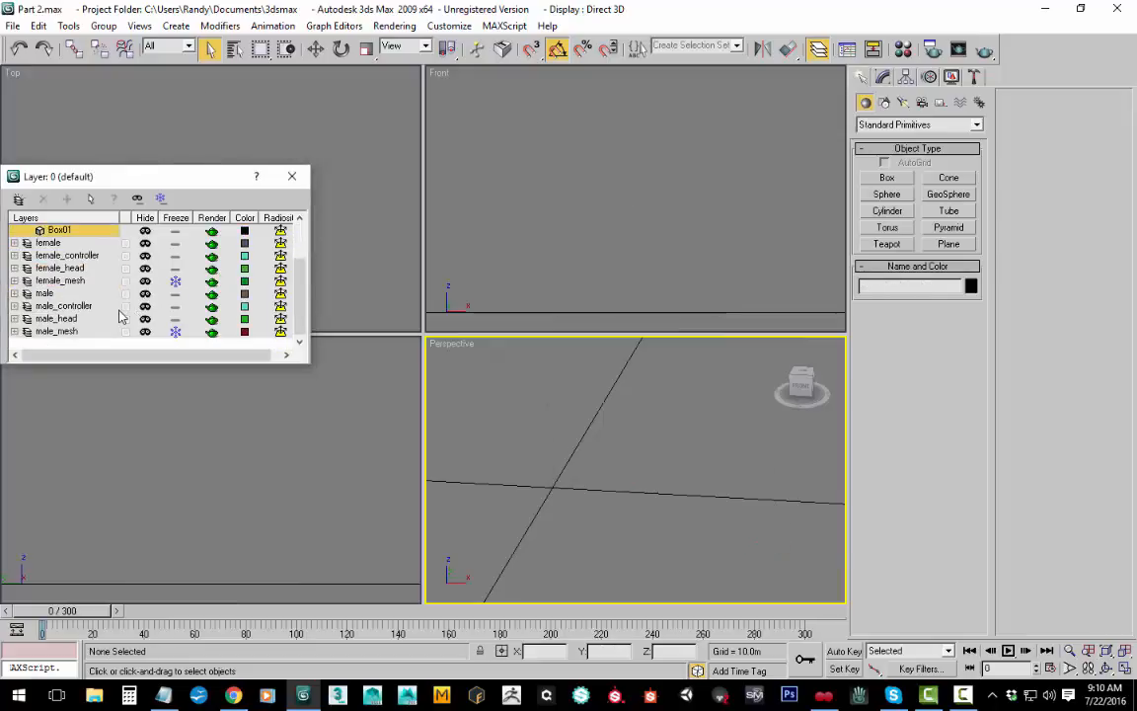
left_click(144, 333)
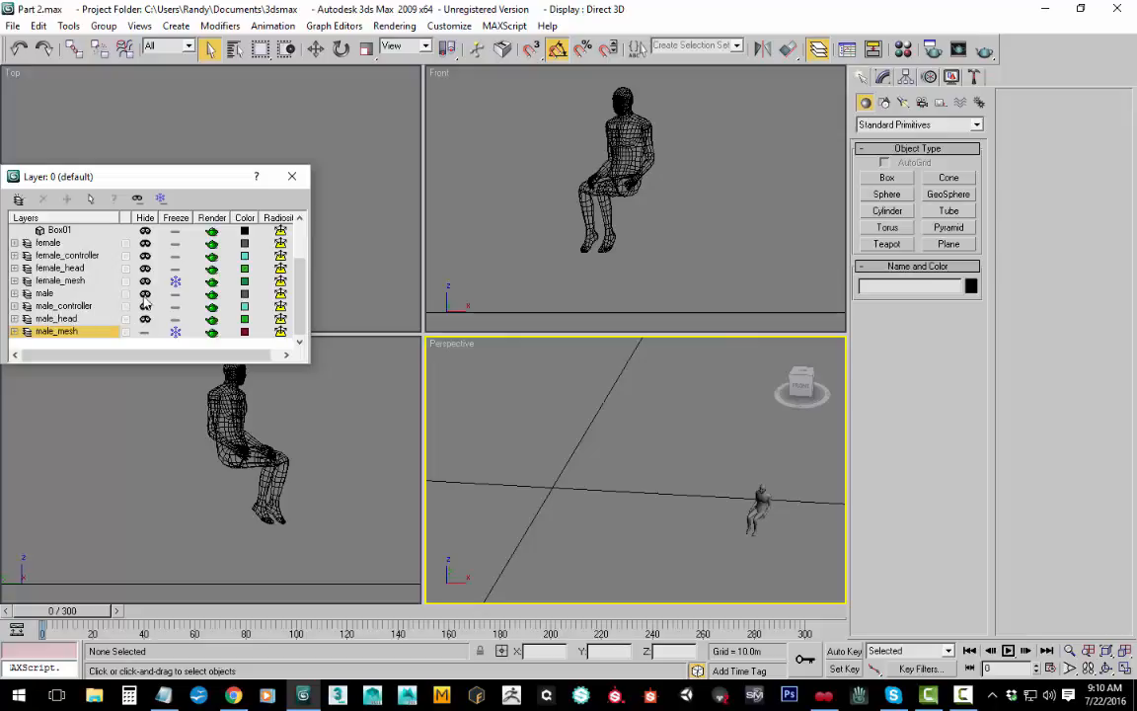
left_click(144, 295)
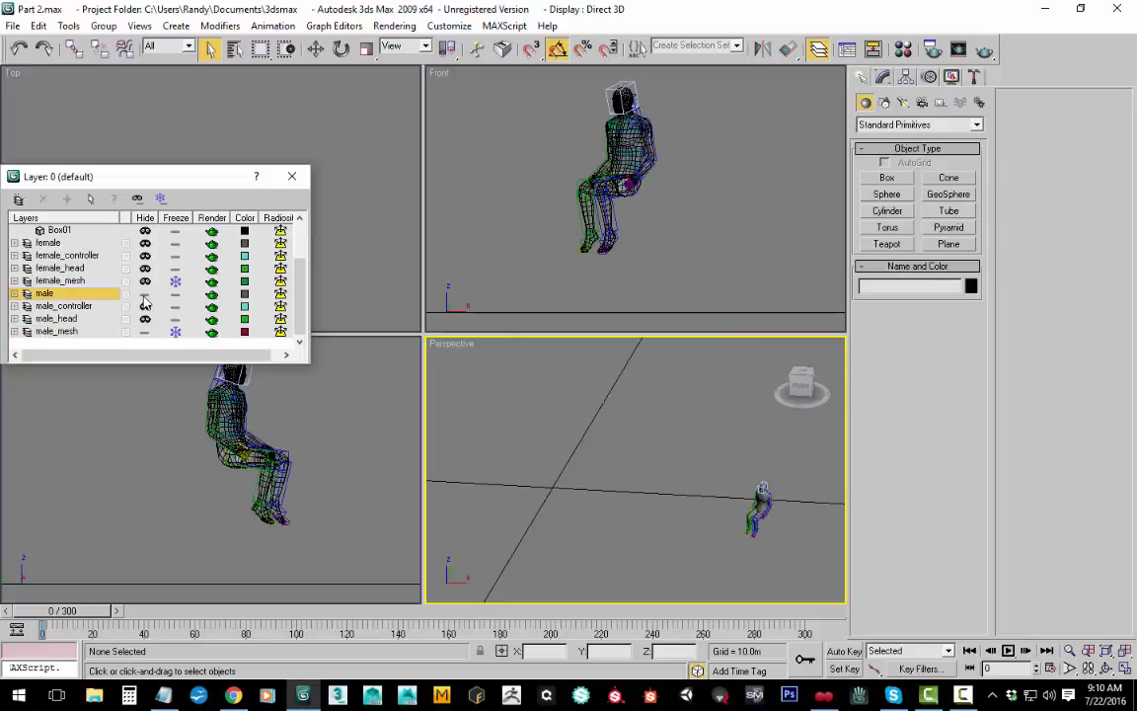
Step: Unhide the male_head layer to check it on the seated figure, and hide both male_mesh and male_head
middle_click_drag(766, 505, 749, 506)
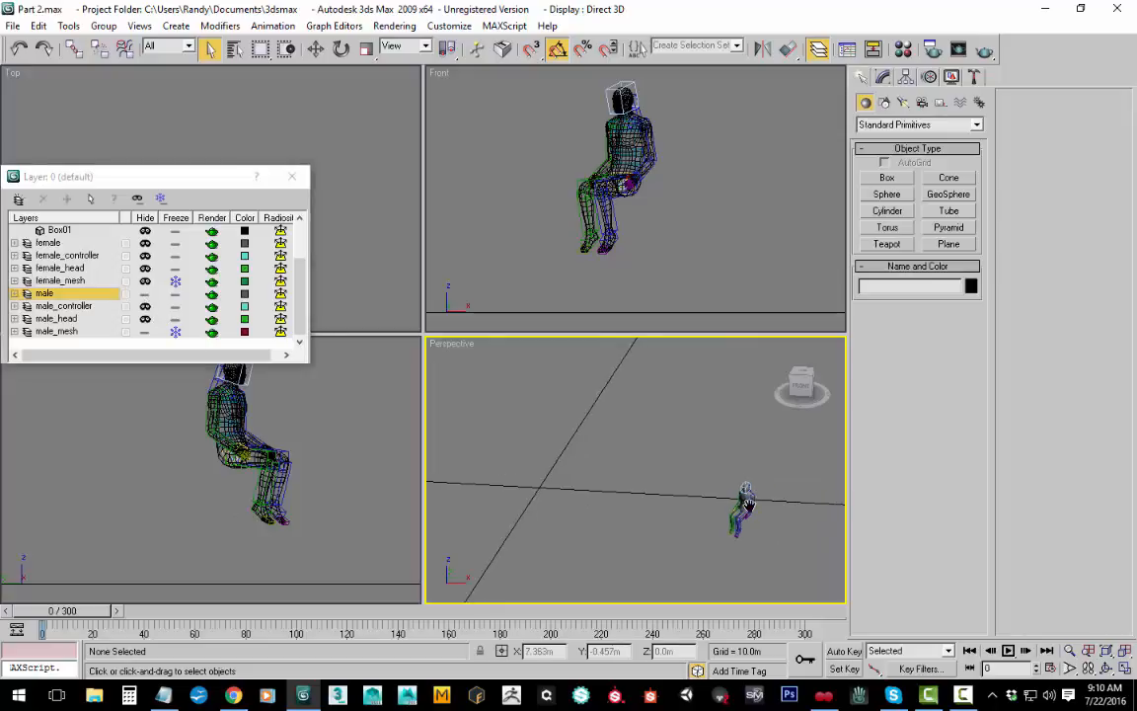
scroll(693, 462, "up", 6)
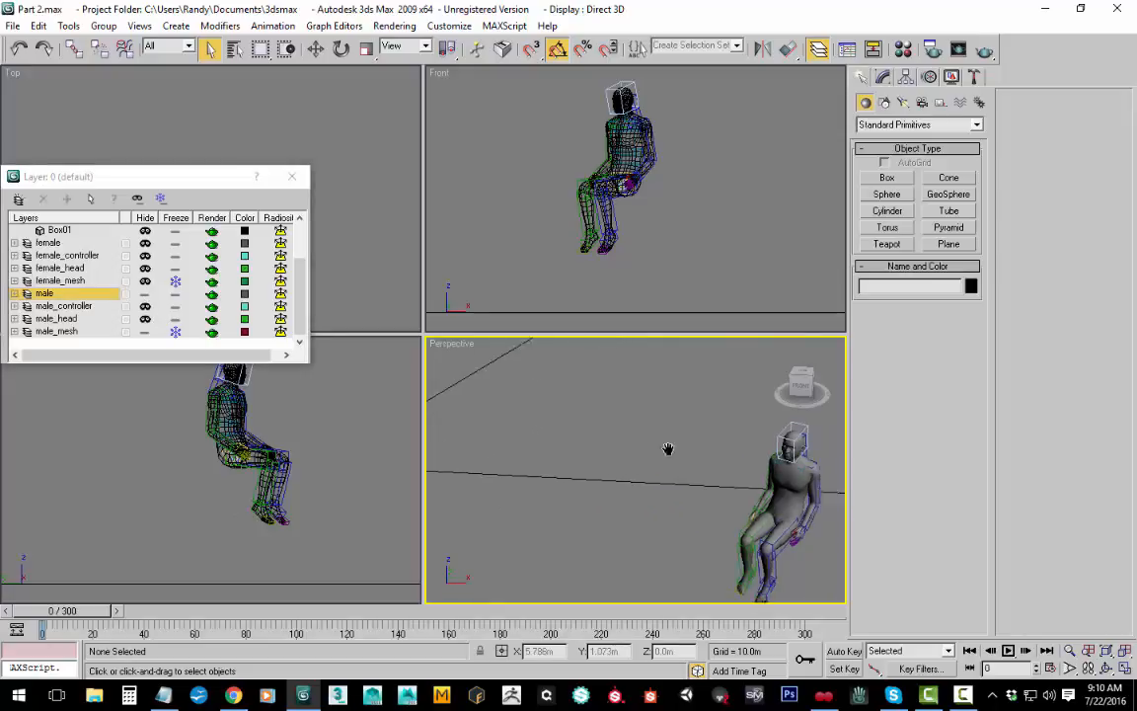
middle_click_drag(668, 449, 606, 425)
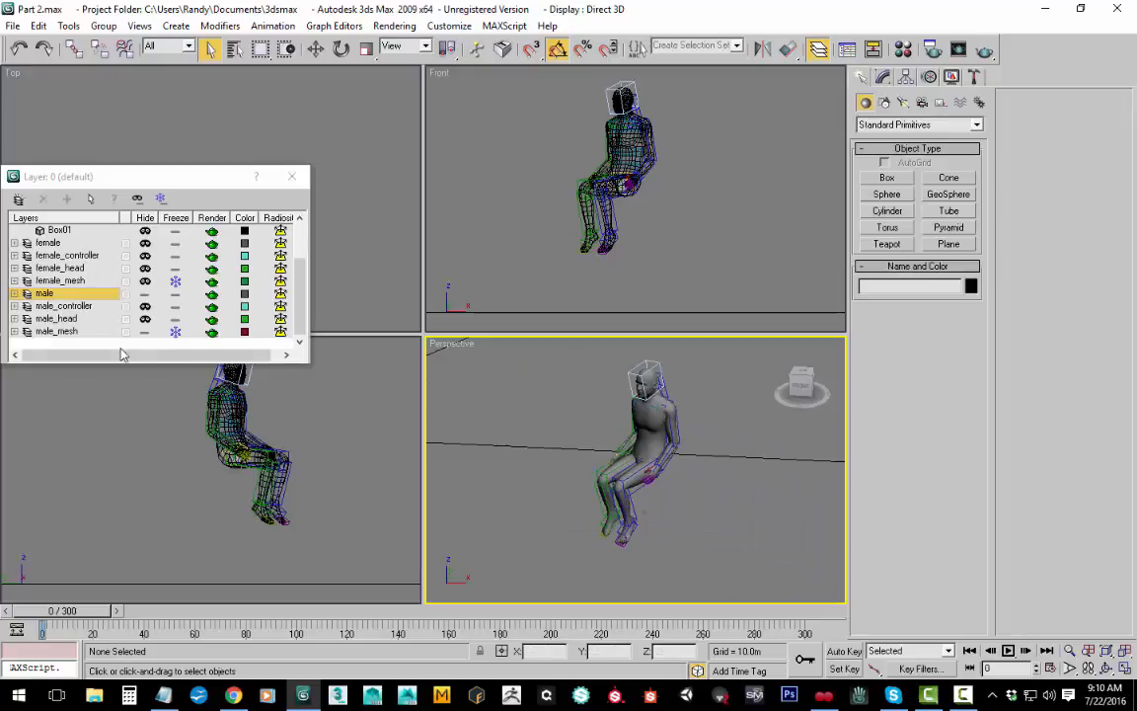
left_click(144, 319)
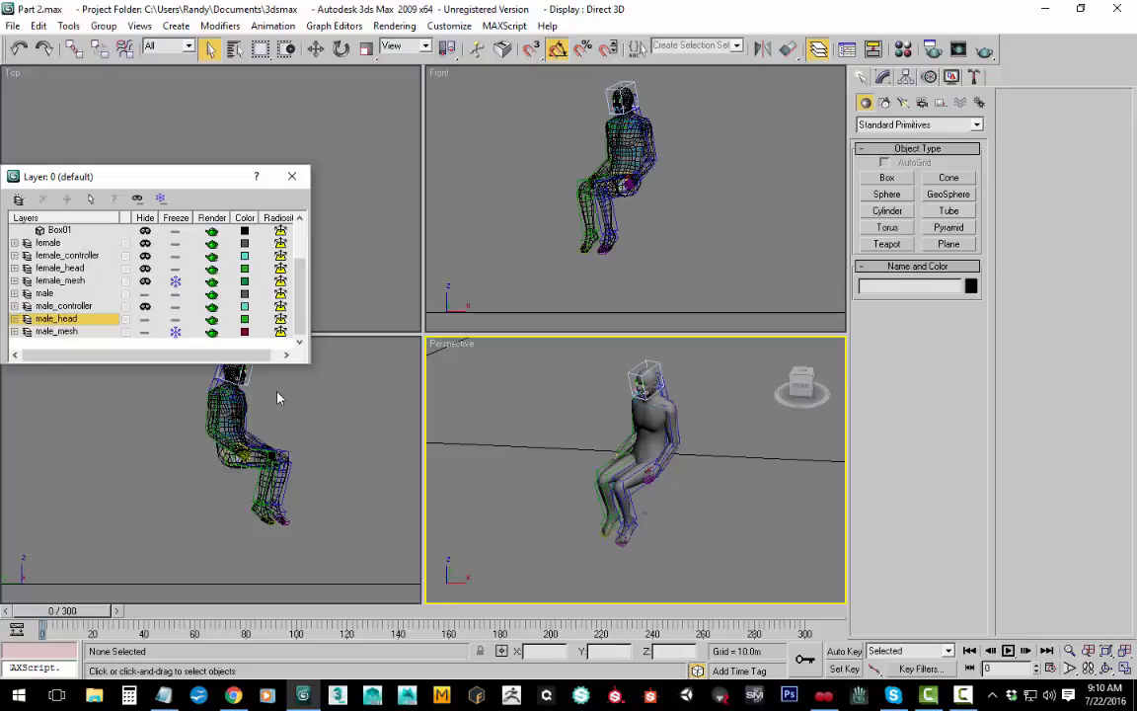
left_click(145, 332)
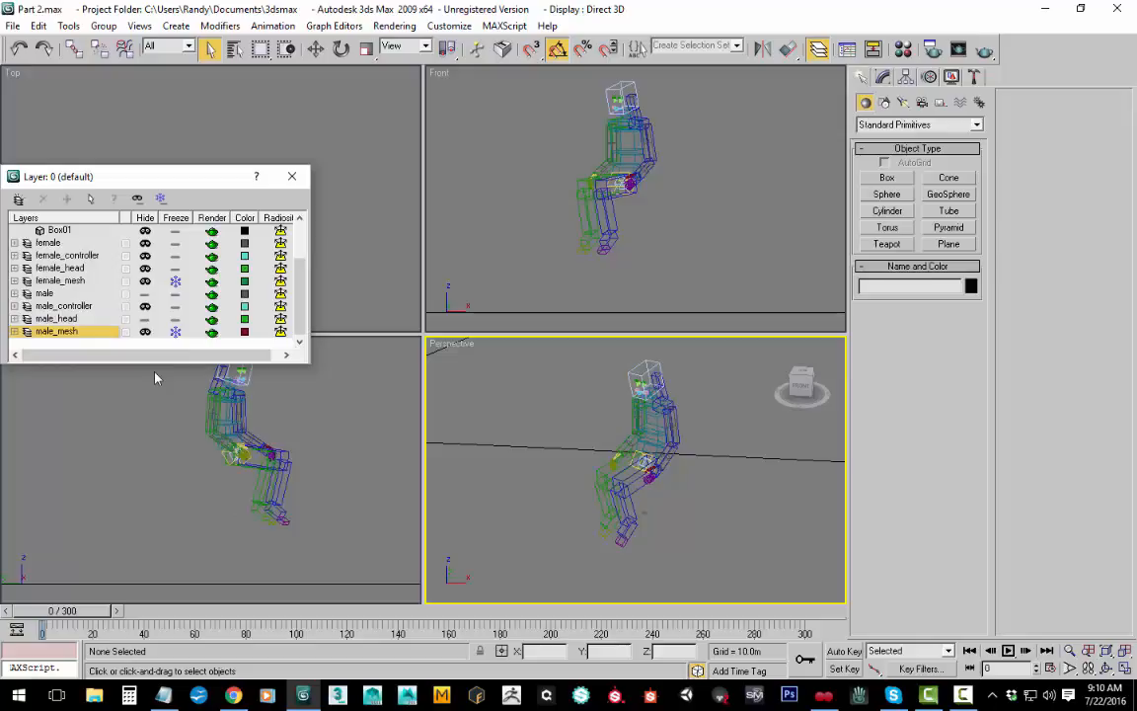
left_click(145, 318)
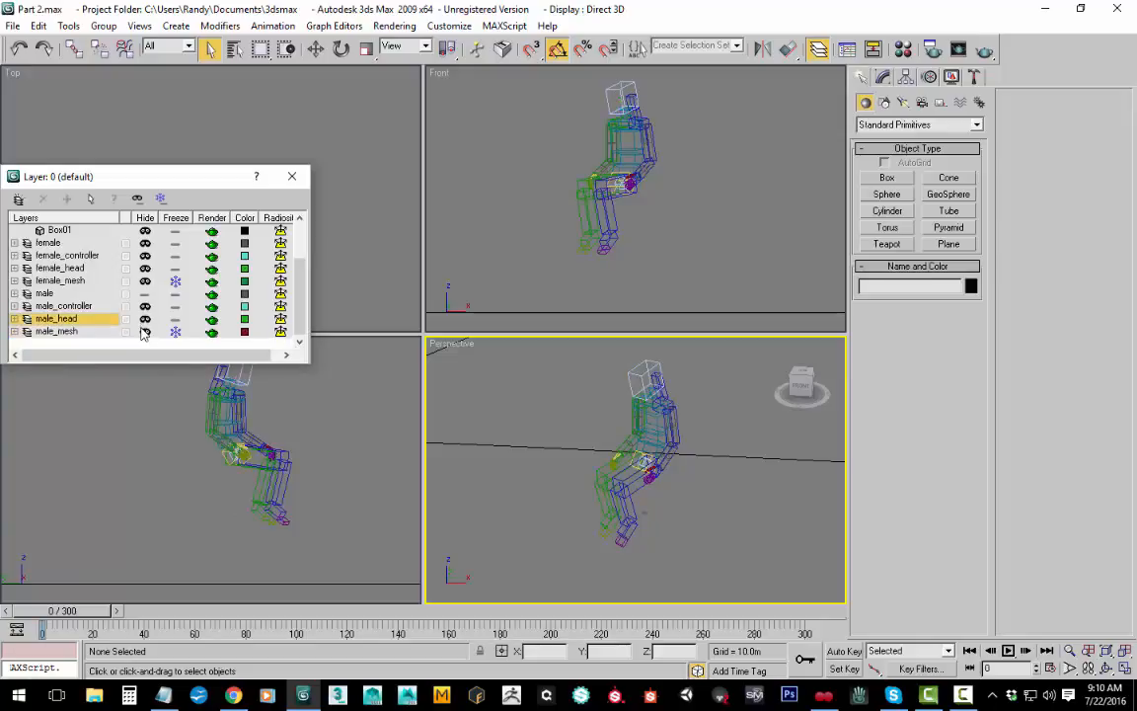
Step: Select the whole male rig and export only the selection as a COLLADA file named "male" in Animated Ride, with animation export enabled
left_click(515, 355)
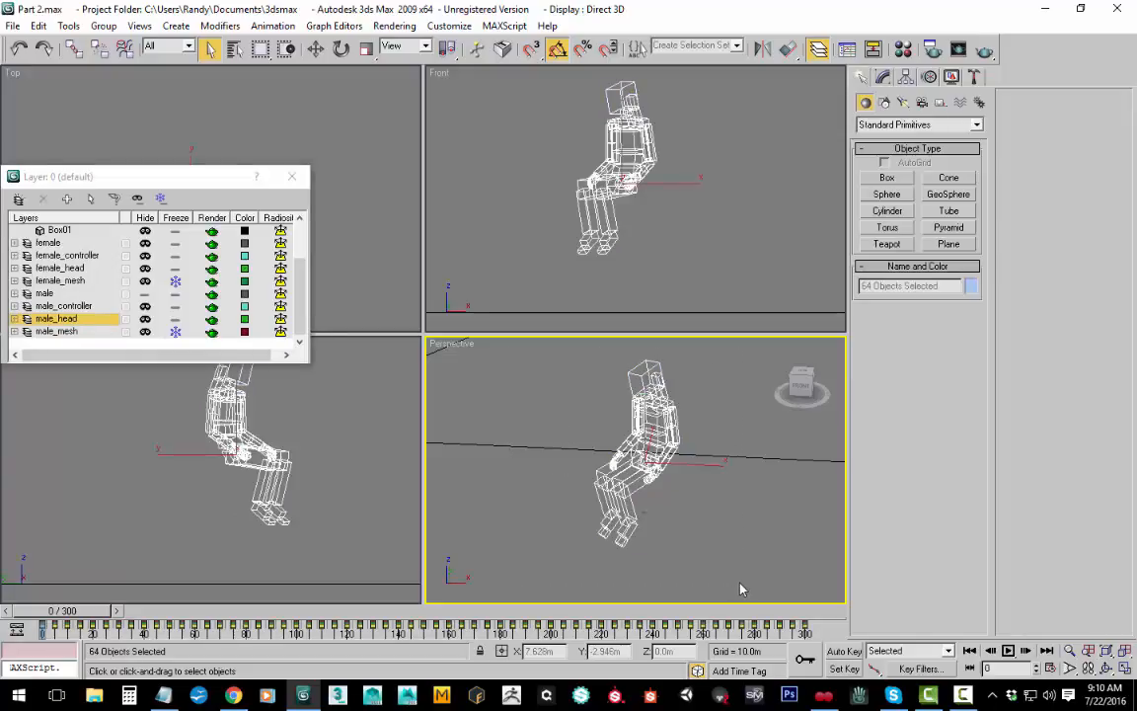
left_click(14, 26)
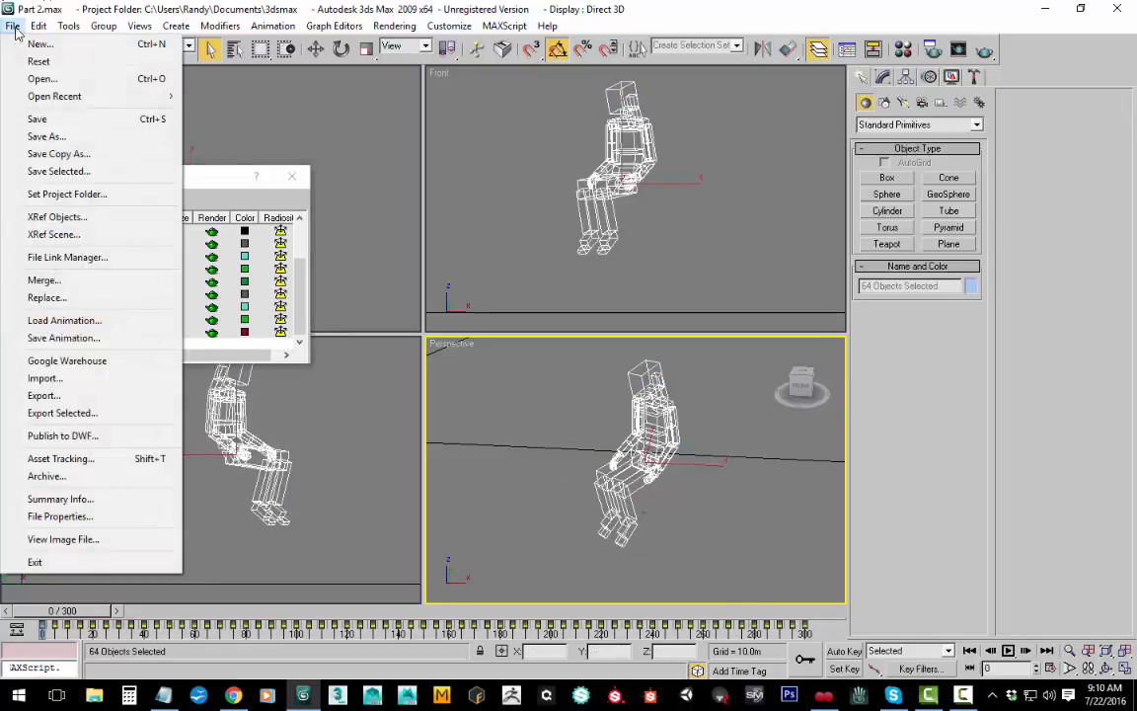
left_click(89, 414)
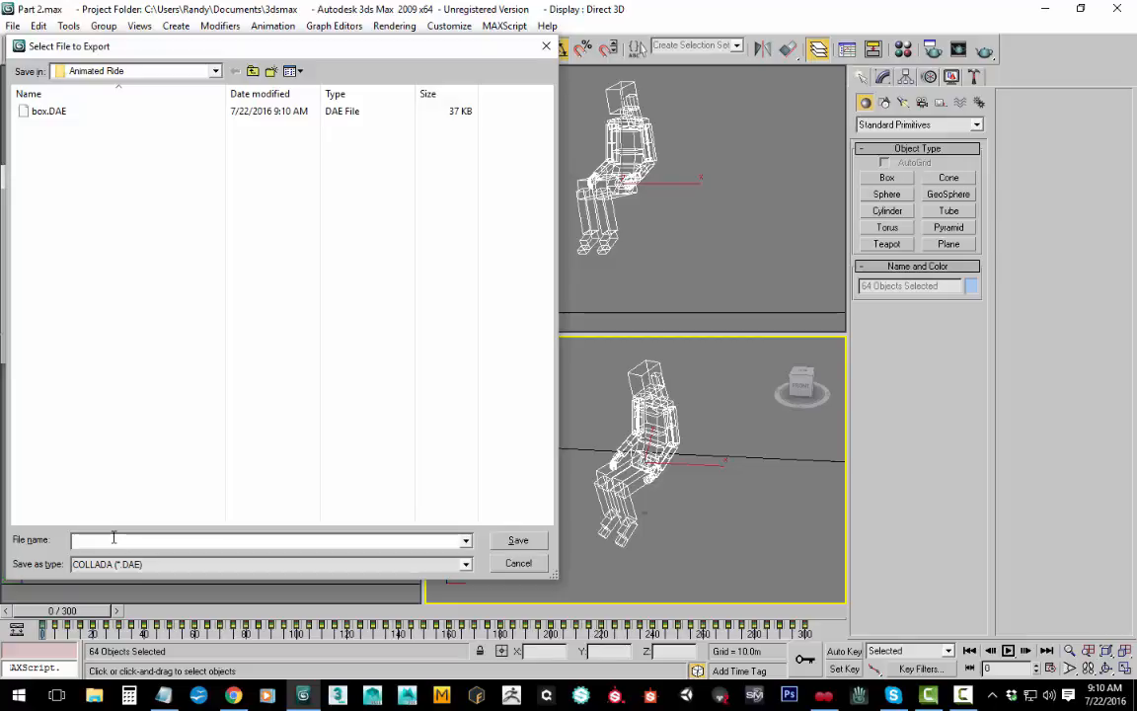
type("male")
key("Return")
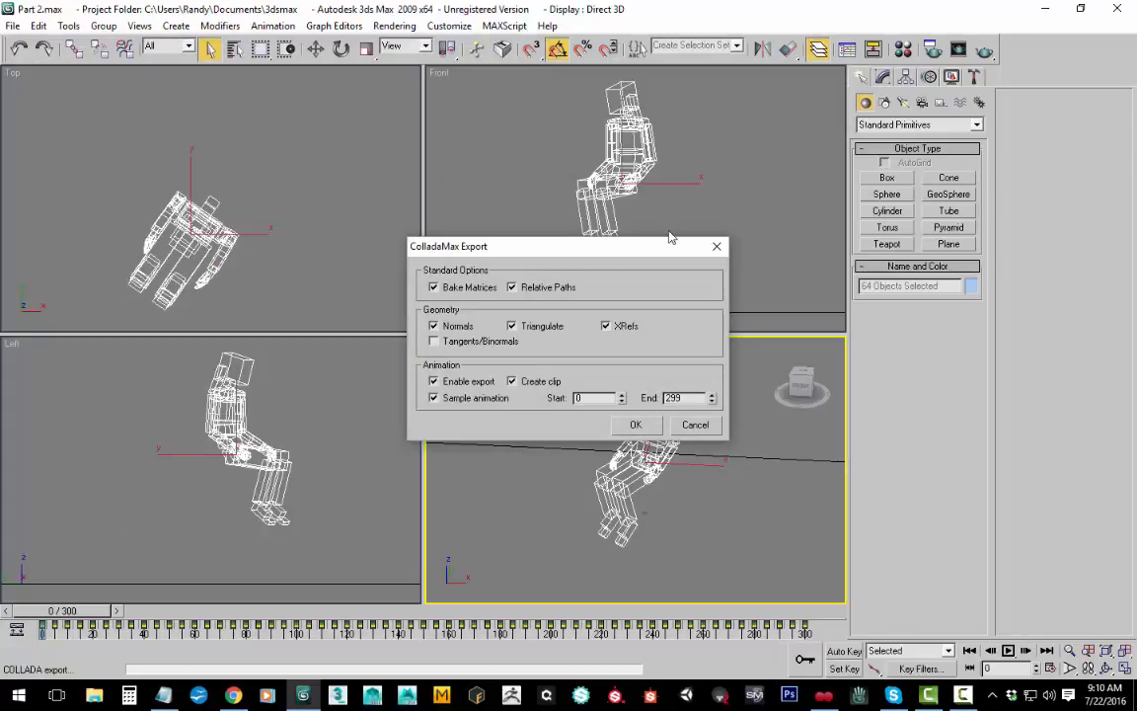
left_click(639, 426)
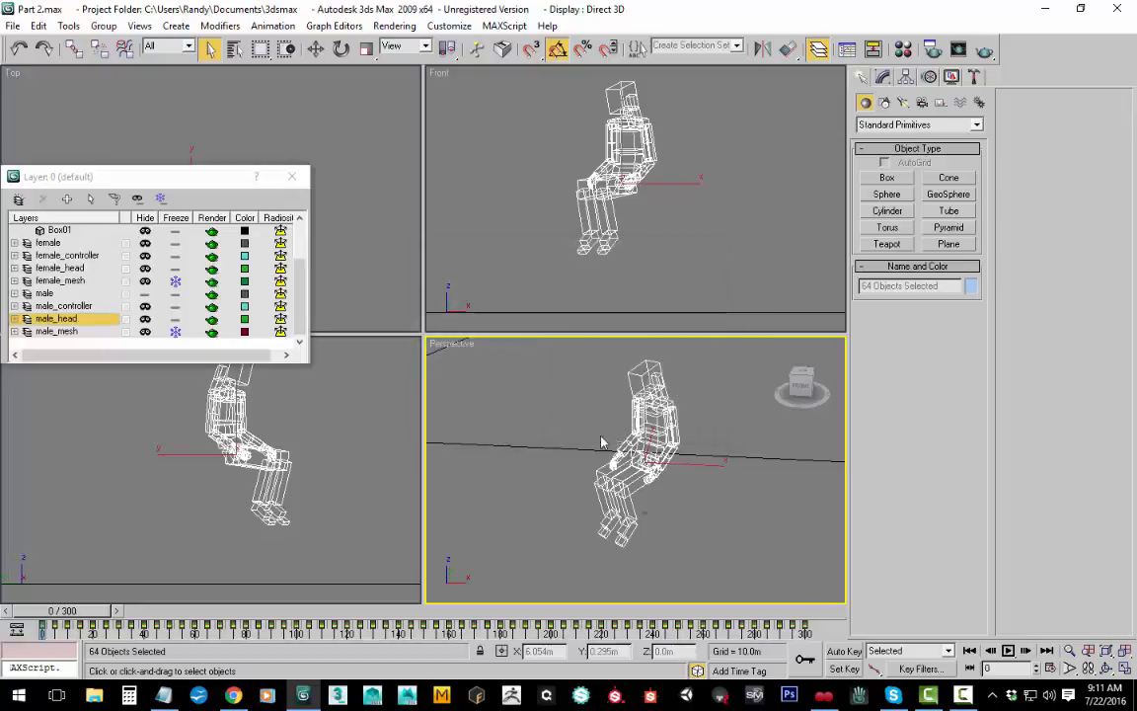
Step: Close the layer manager, switch from 3ds Max to the desktop and open the Animated Ride folder there
left_click(291, 176)
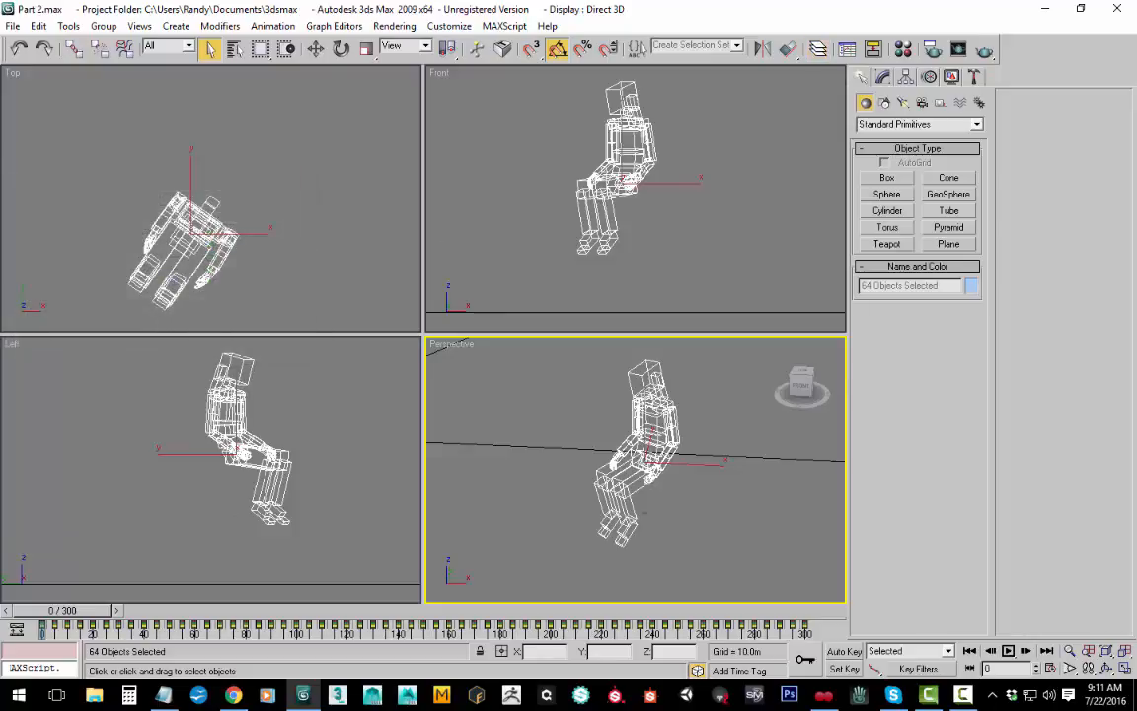
left_click(1045, 8)
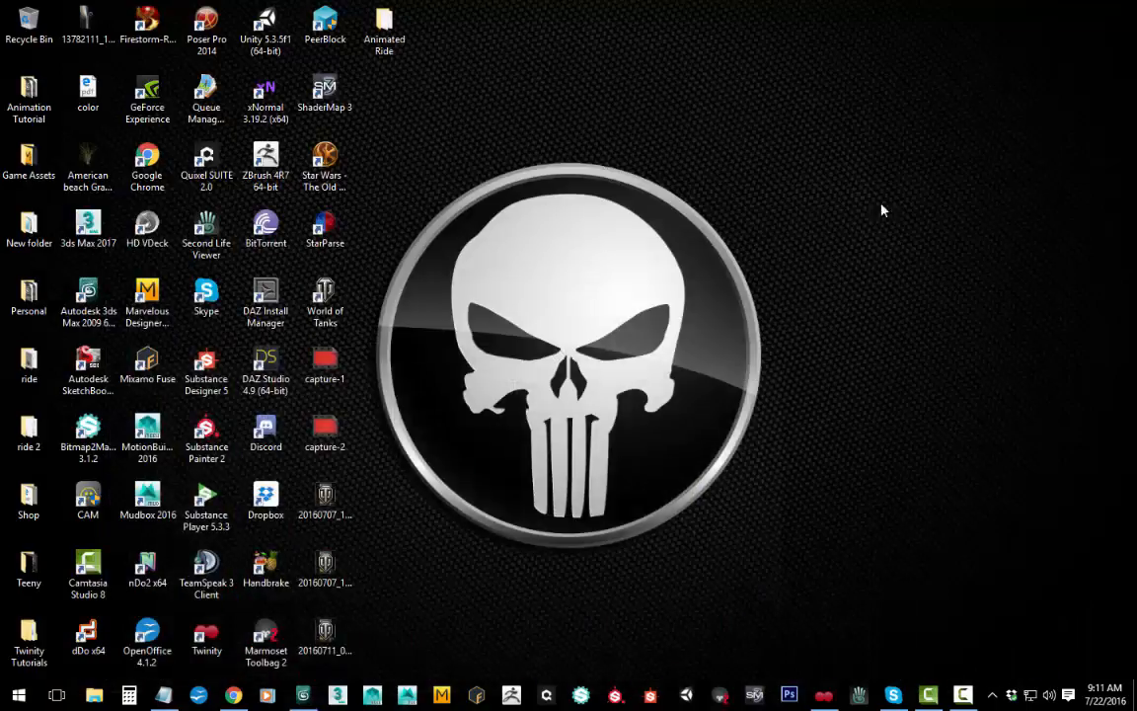
double_click(384, 28)
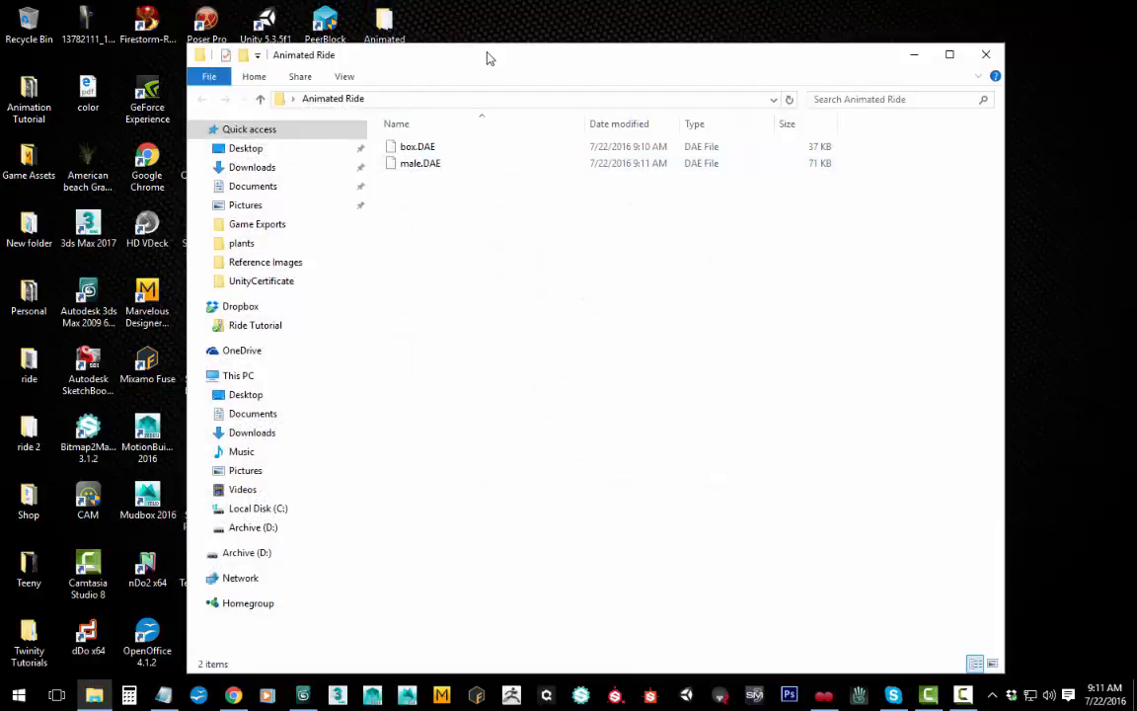
left_click_drag(488, 56, 632, 44)
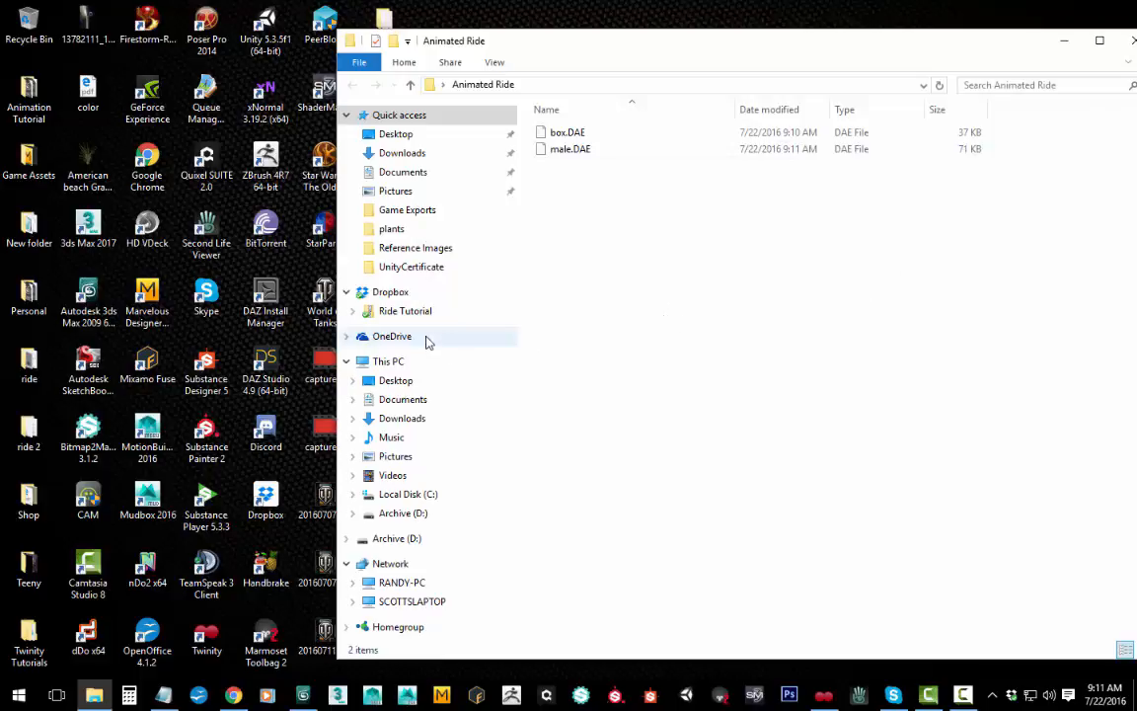
Step: Open the Game Exports folder inside the Animated Ride subfolder of Twinity Tutorials
double_click(29, 365)
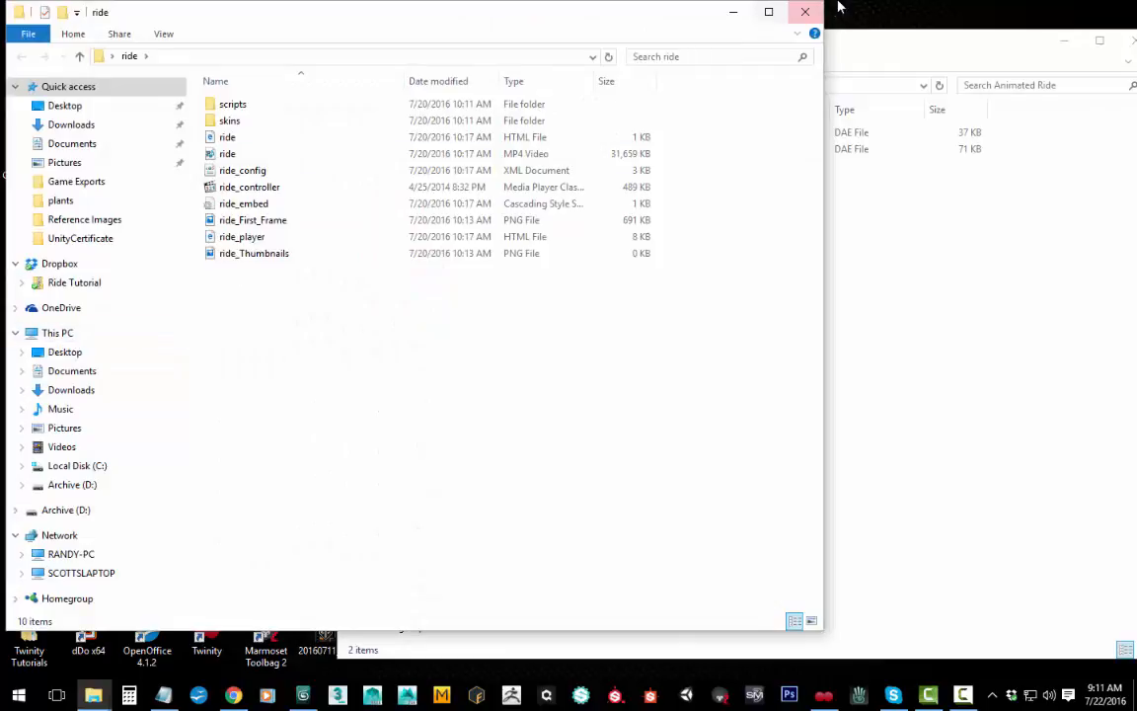
left_click(804, 12)
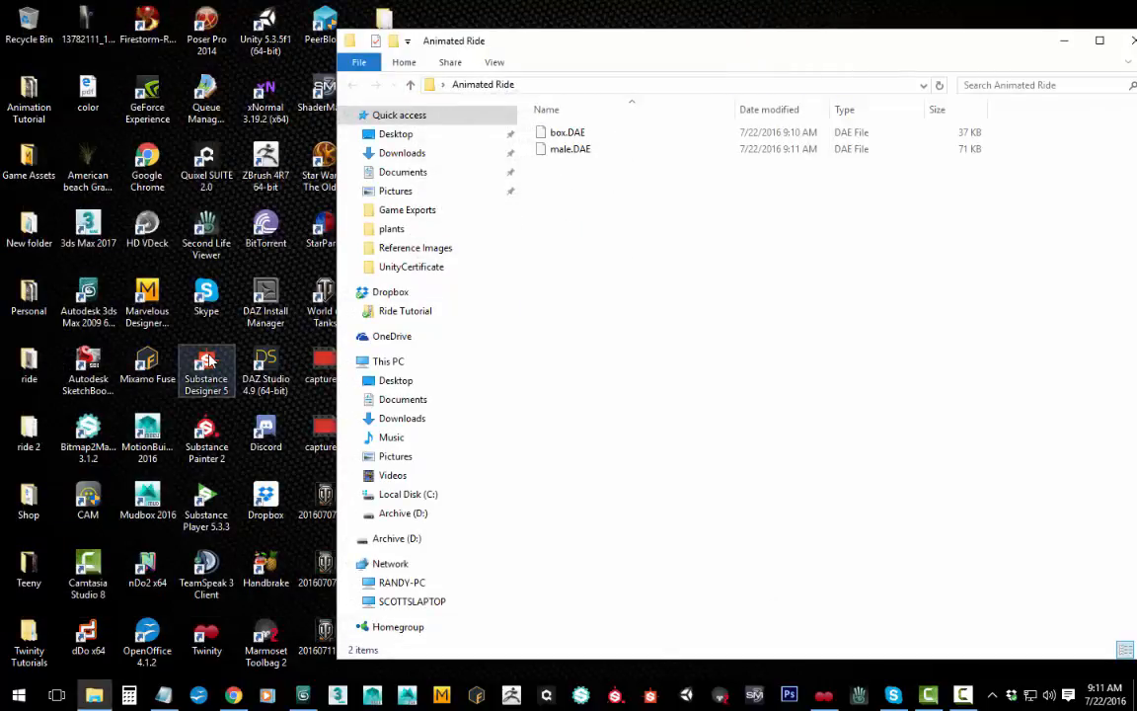
double_click(44, 637)
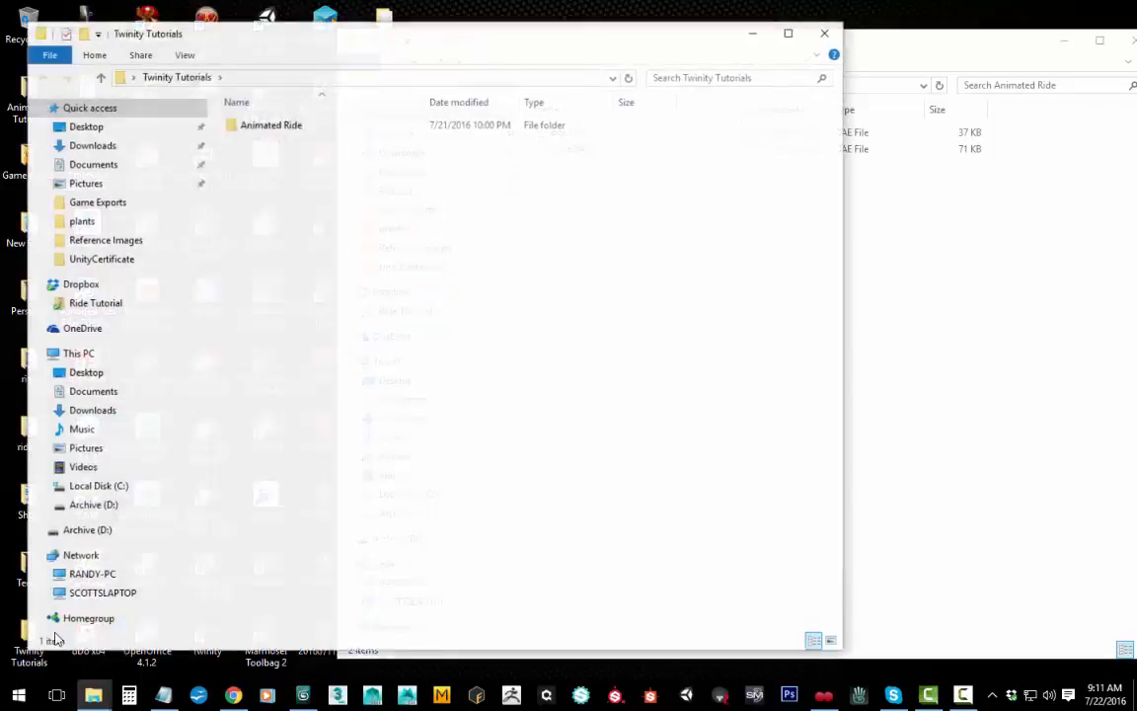
double_click(289, 124)
double_click(286, 124)
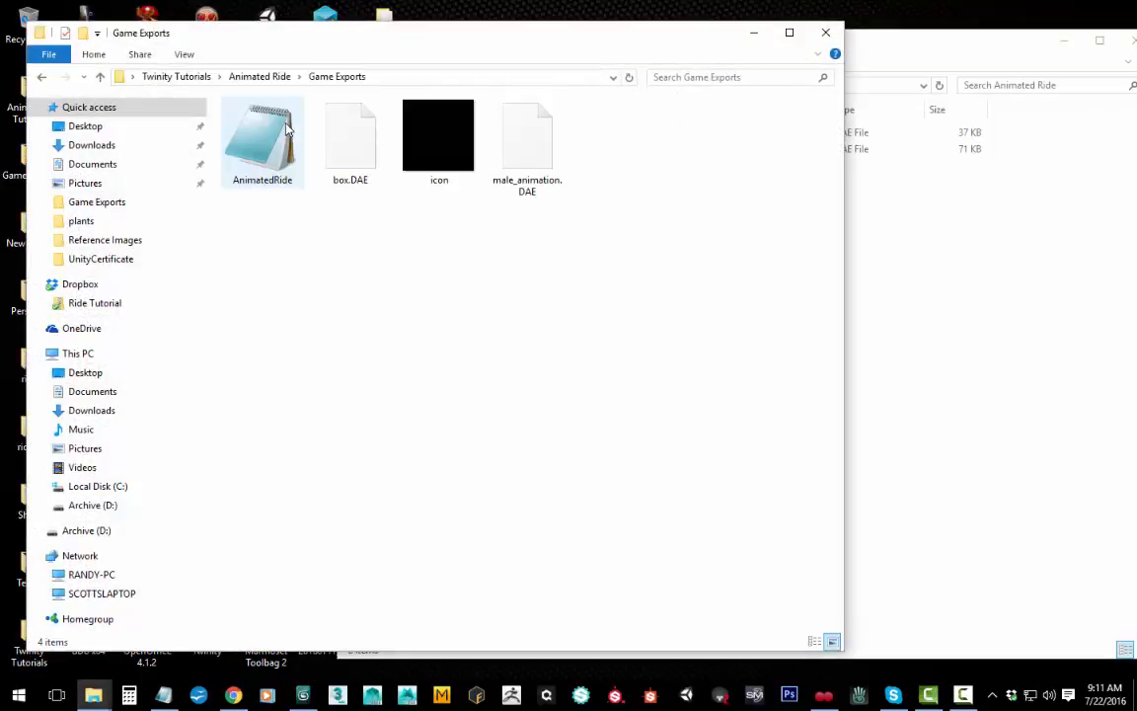
Step: Copy the AnimatedRide TWML file and the icon image from Game Exports into the desktop Animated Ride folder, and close Game Exports
left_click(235, 140)
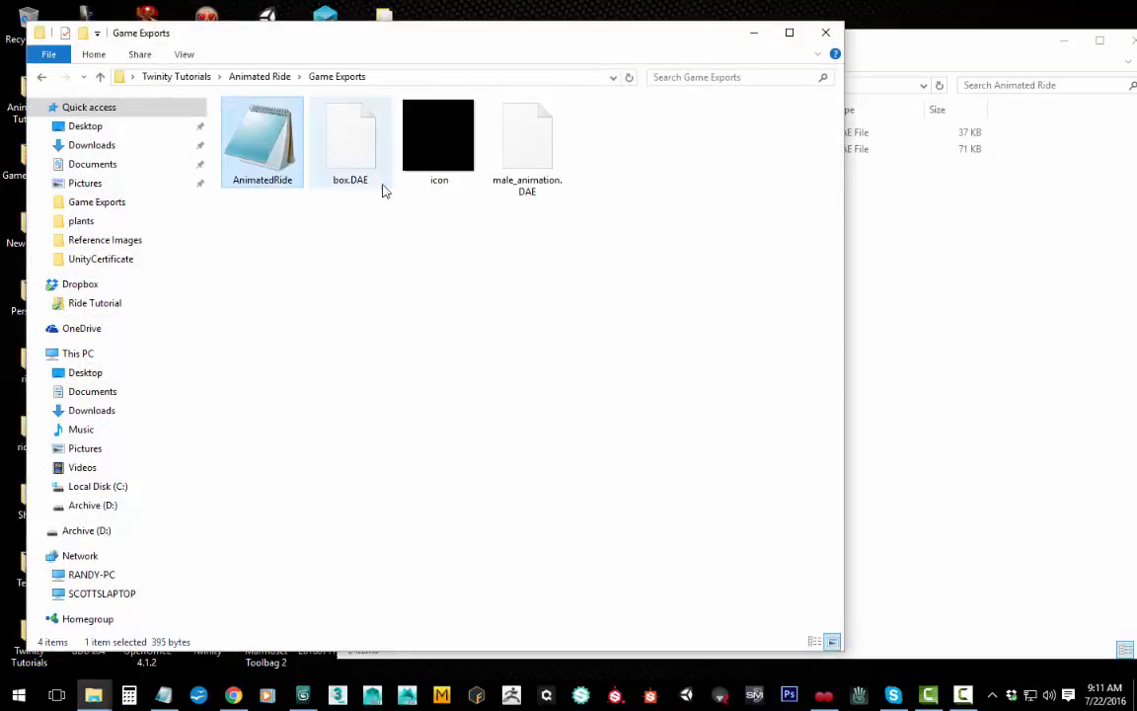
left_click(426, 152, "ctrl")
right_click(427, 152)
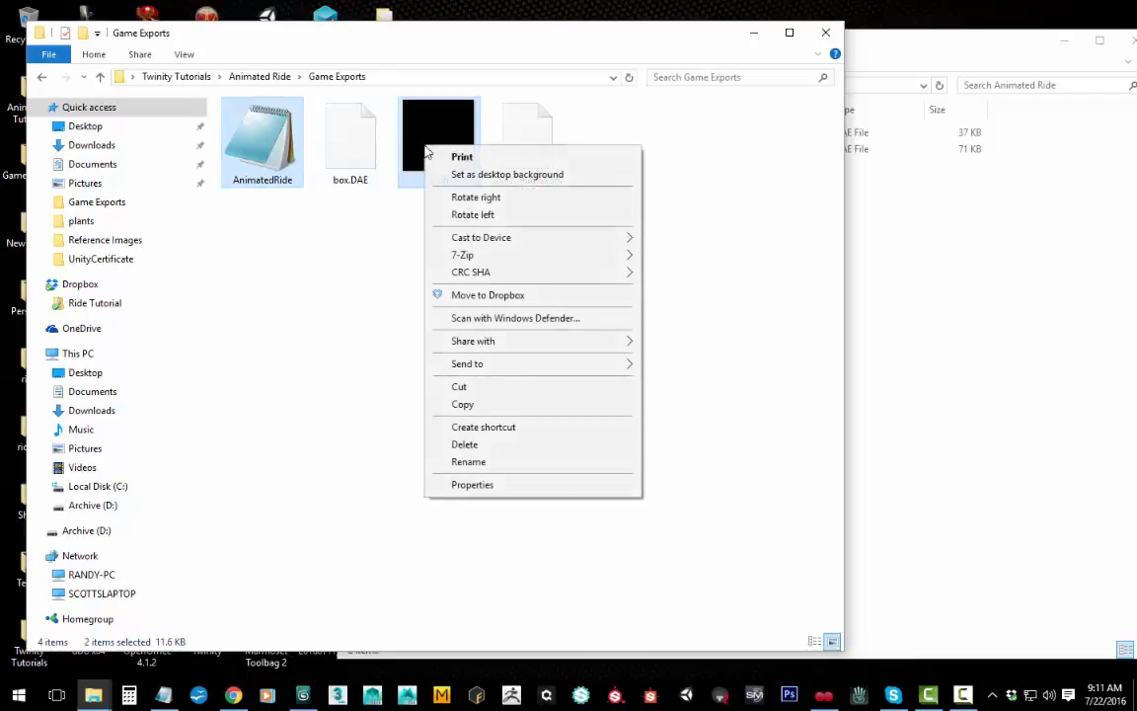
left_click(482, 405)
left_click(932, 400)
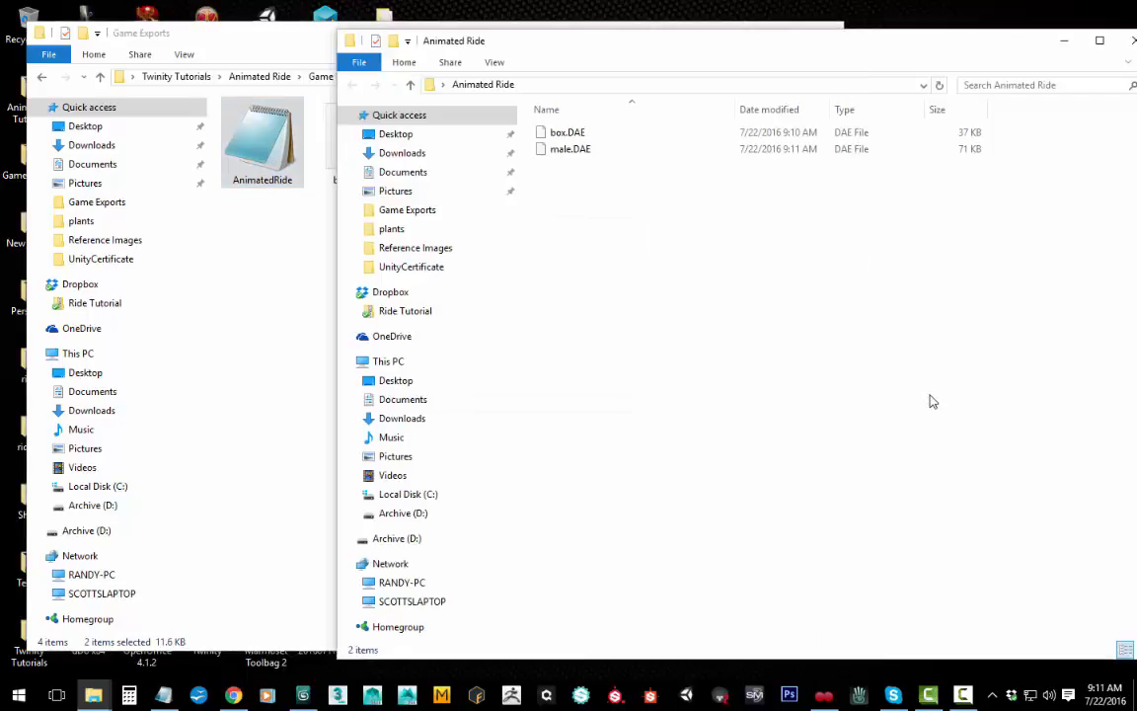
right_click(932, 401)
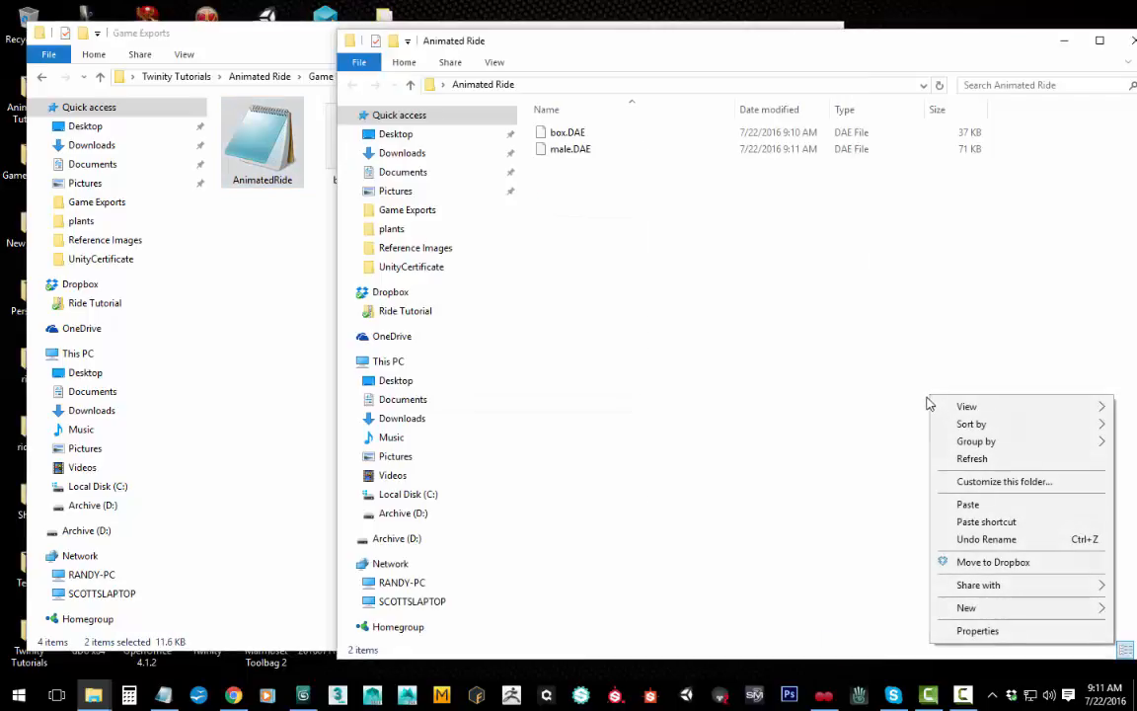
left_click(972, 505)
left_click(281, 43)
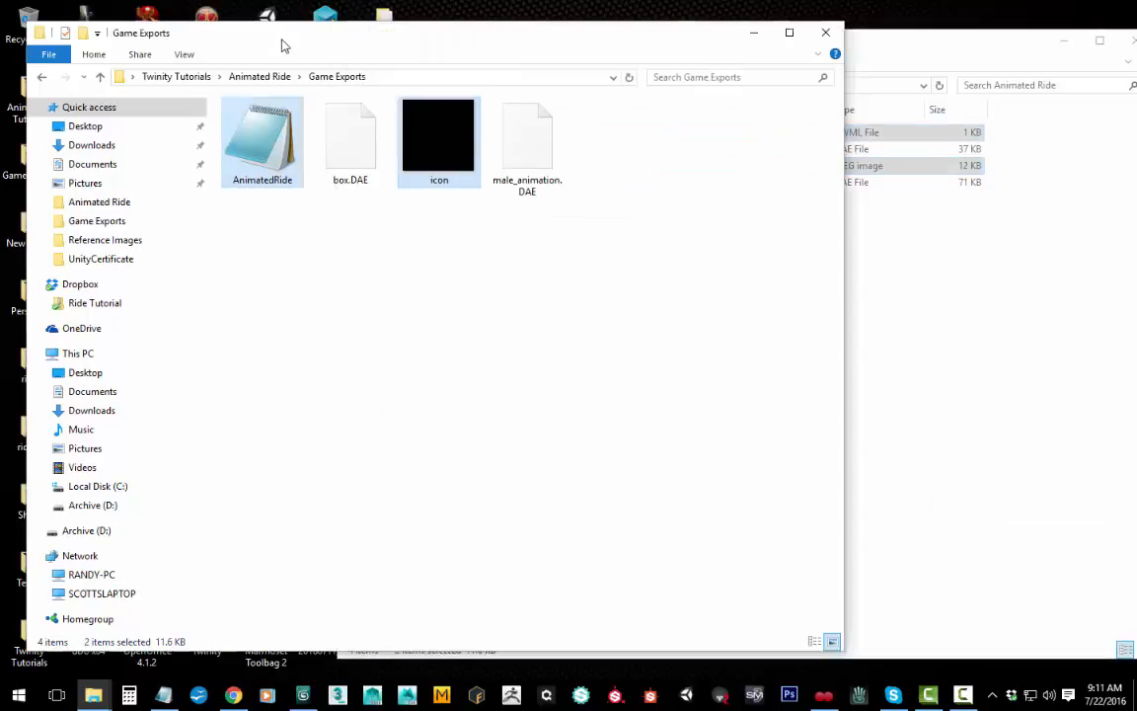
left_click(825, 32)
left_click(624, 286)
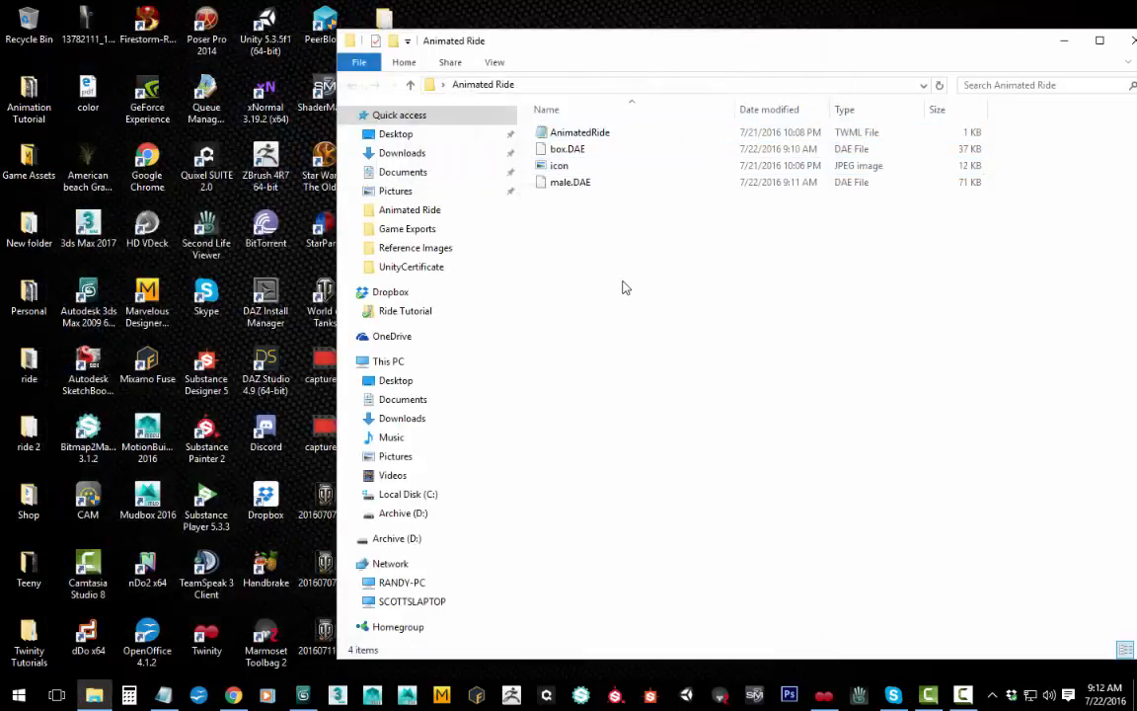
Step: View the icon image from the Animated Ride folder in the photo viewer, and close it
left_click(583, 169)
double_click(583, 168)
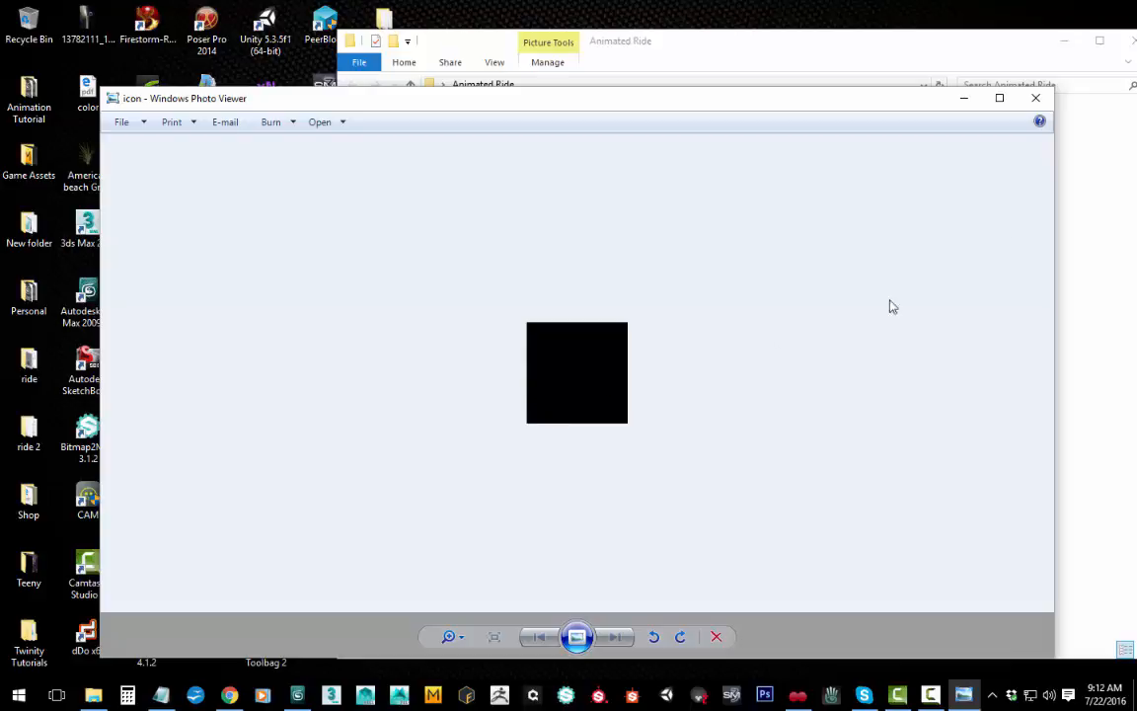
left_click(1036, 99)
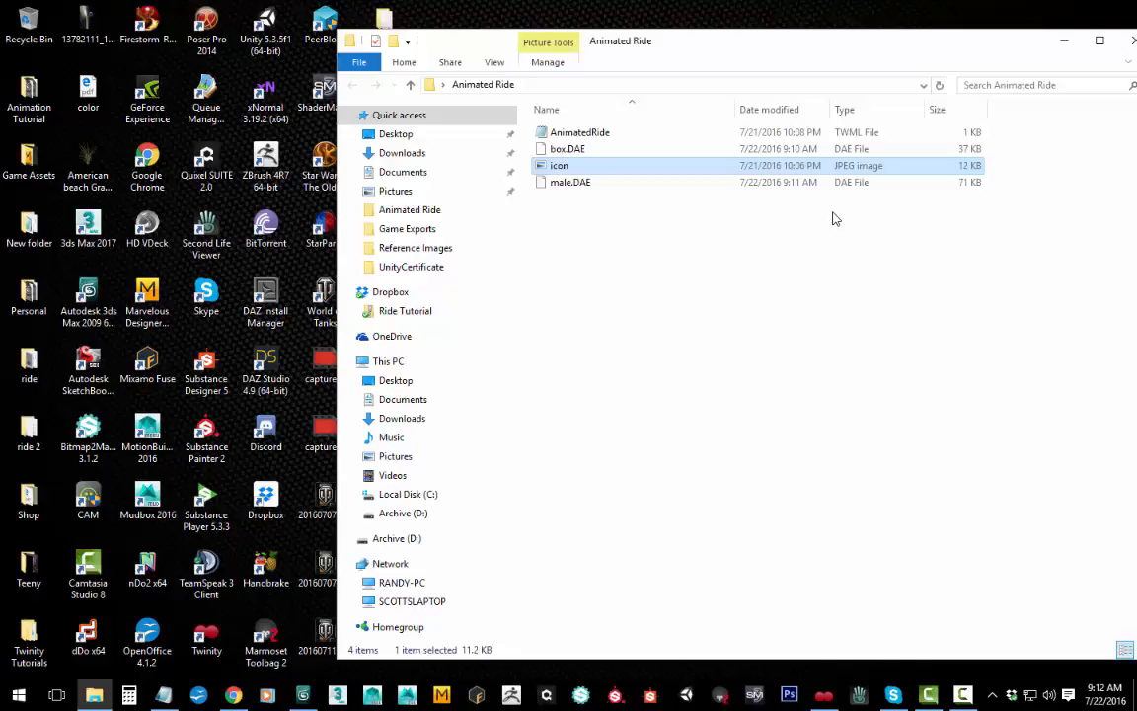
left_click_drag(834, 49, 763, 40)
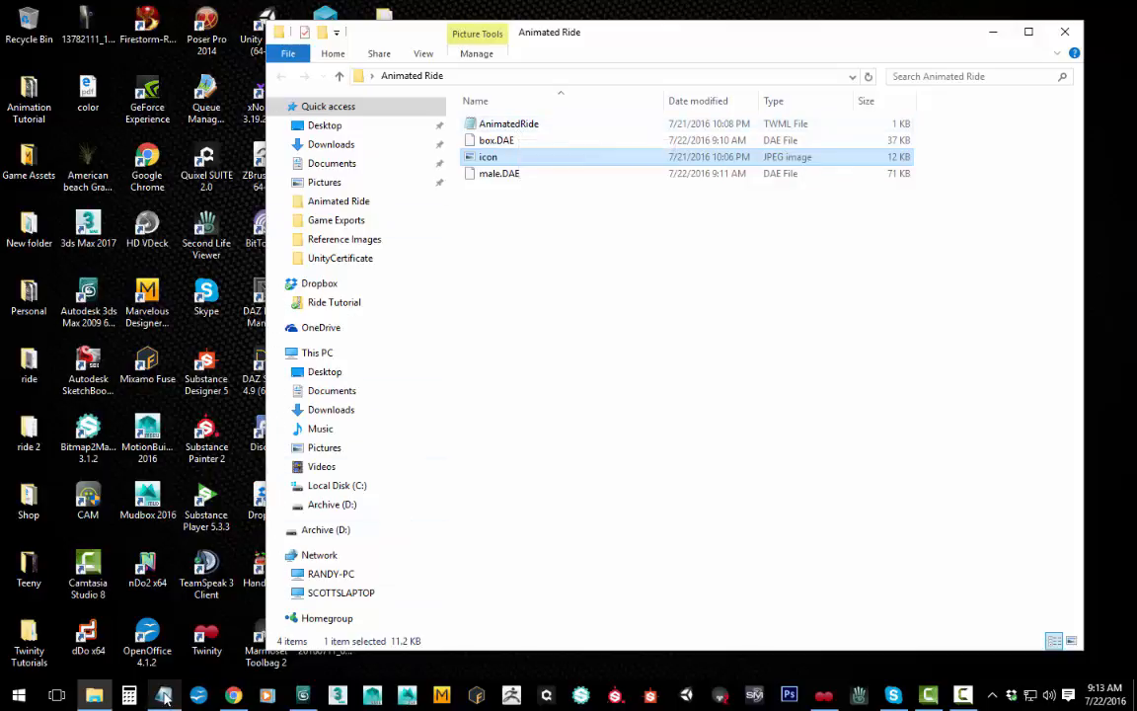
Step: Open the AnimatedRide TWML file in Notepad and place its window so the folder's file list stays readable
mouse_move(165, 697)
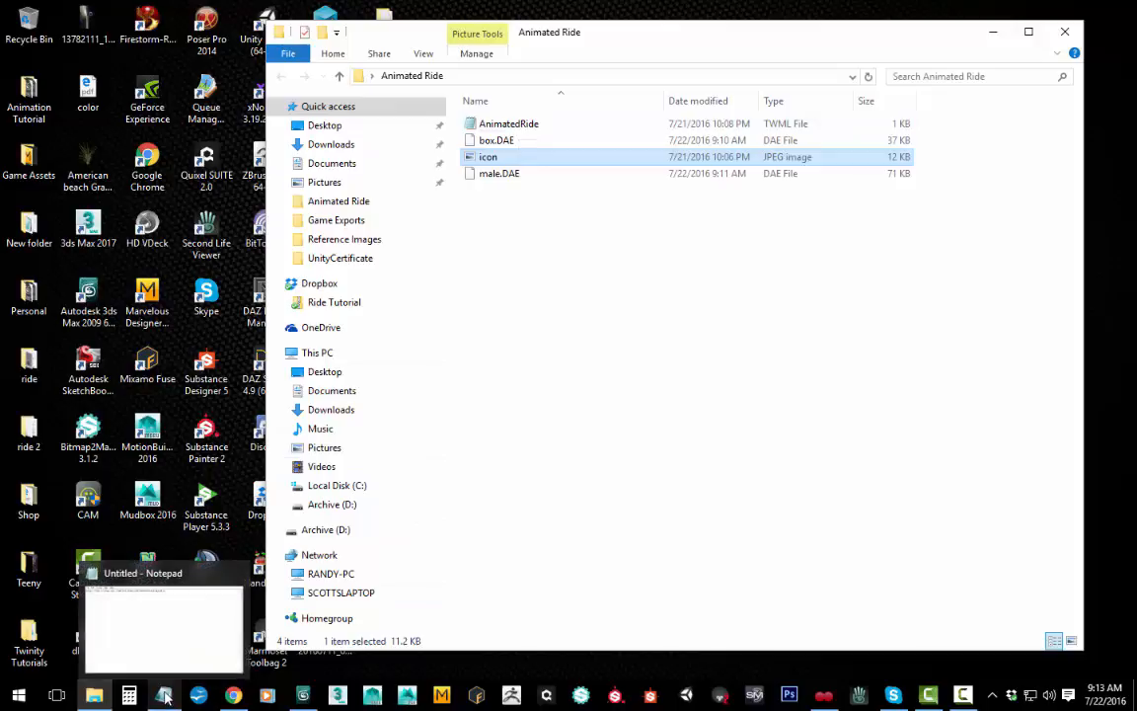
double_click(525, 126)
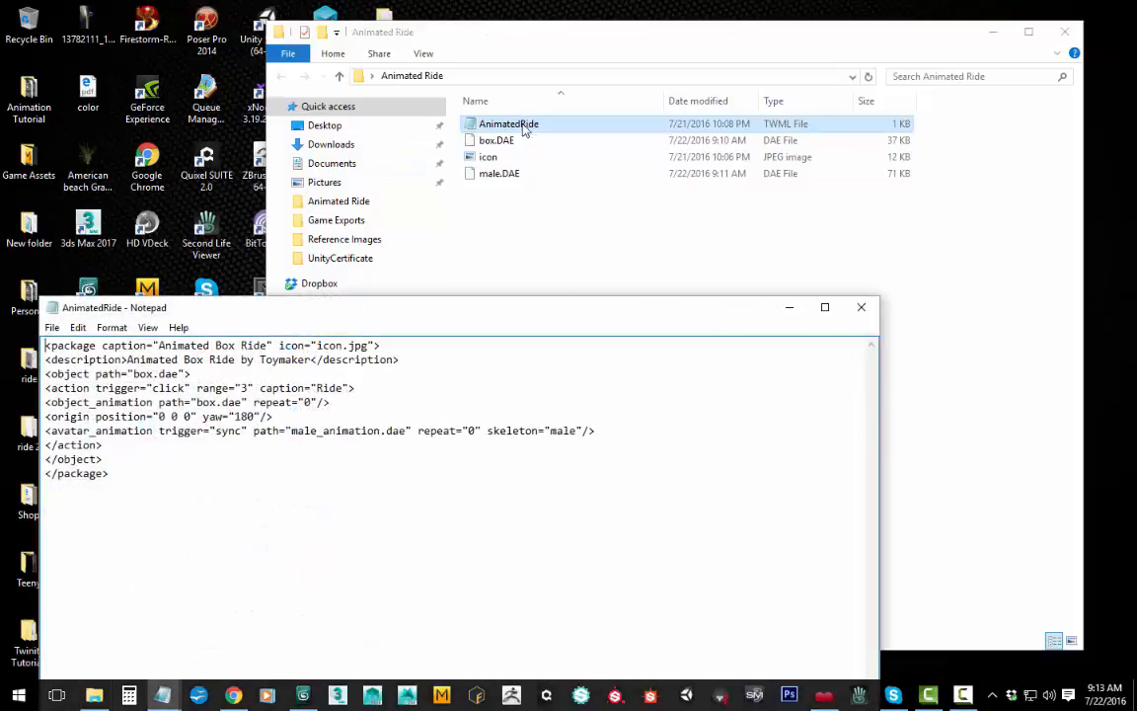
left_click_drag(402, 314, 599, 160)
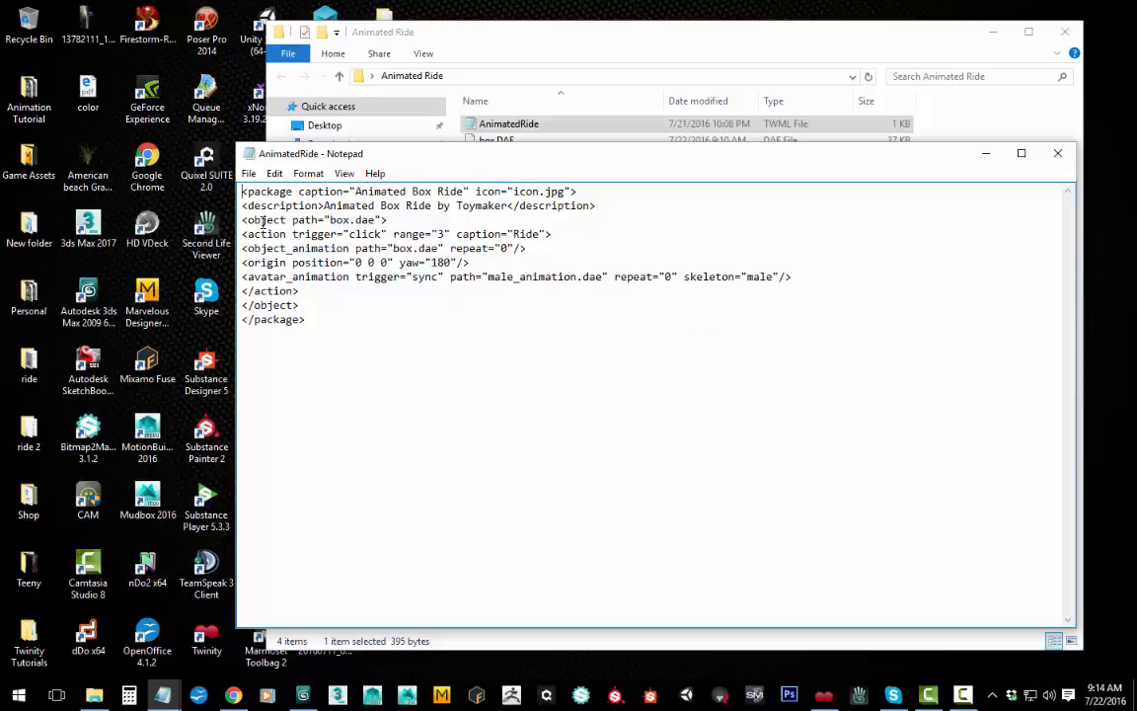
mouse_move(531, 216)
left_mouse_down()
mouse_move(533, 241)
mouse_move(537, 228)
left_mouse_up()
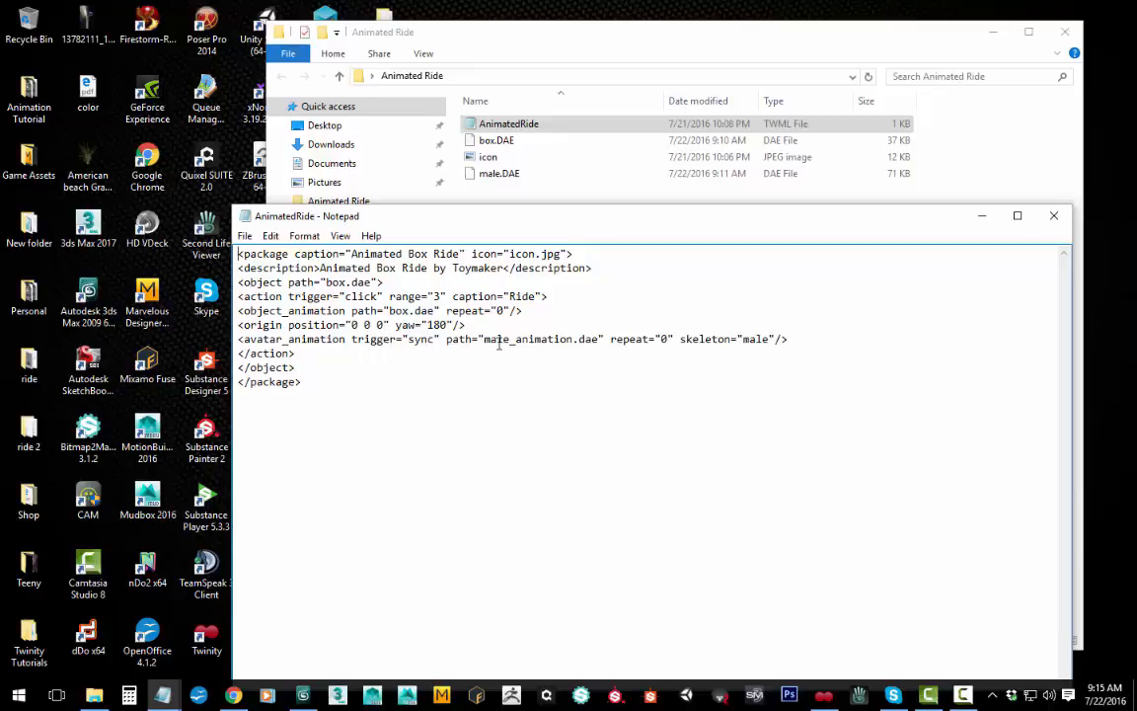
Step: Change the avatar_animation path to "male.dae" and check it against the exported file's name in the folder
left_click(573, 338)
key("BackSpace")
key("BackSpace")
key("BackSpace")
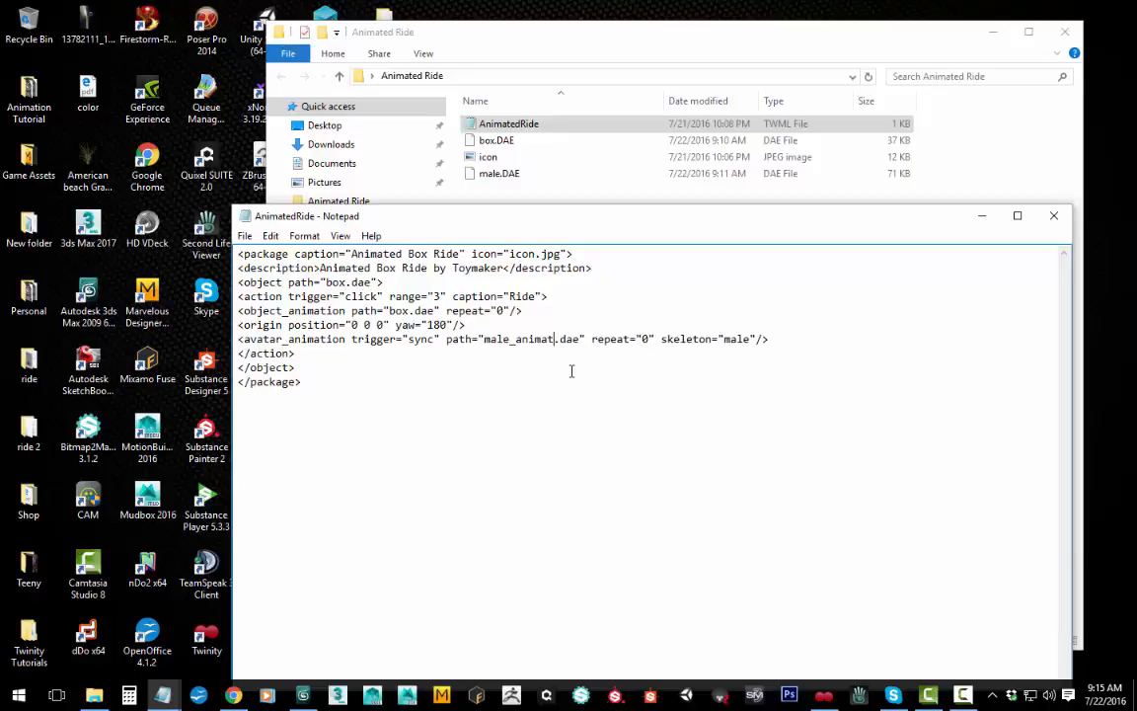
key("BackSpace")
key("BackSpace")
key("BackSpace")
key("BackSpace")
key("BackSpace")
key("BackSpace")
key("BackSpace")
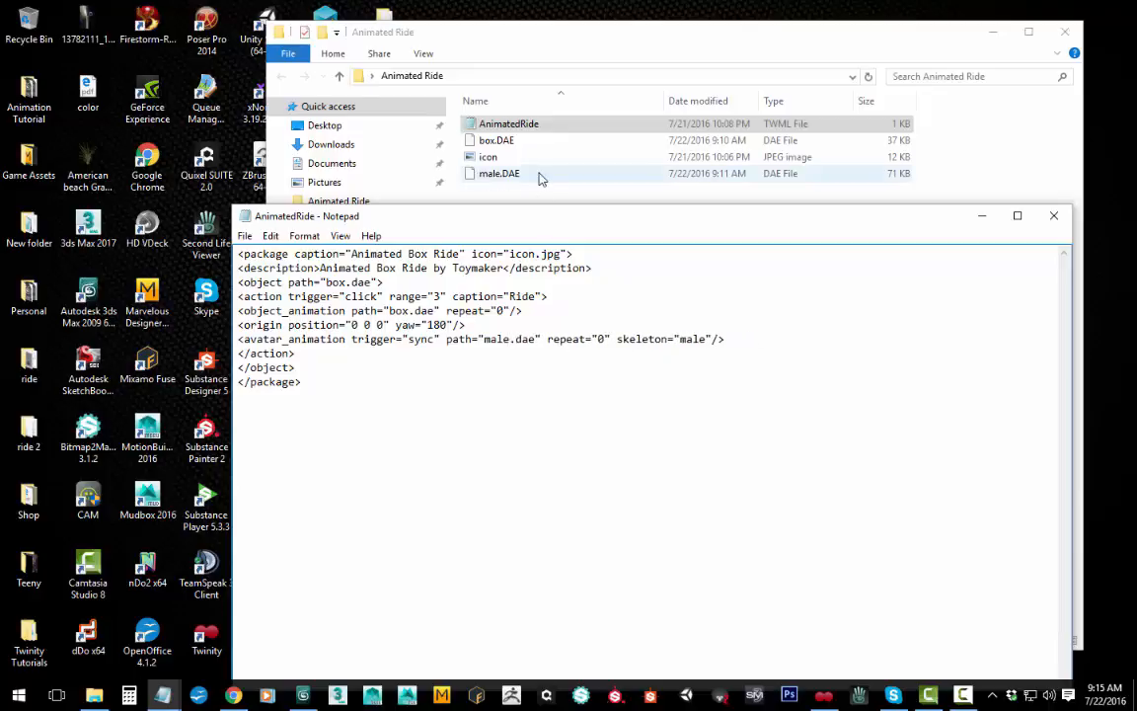
left_click(496, 175)
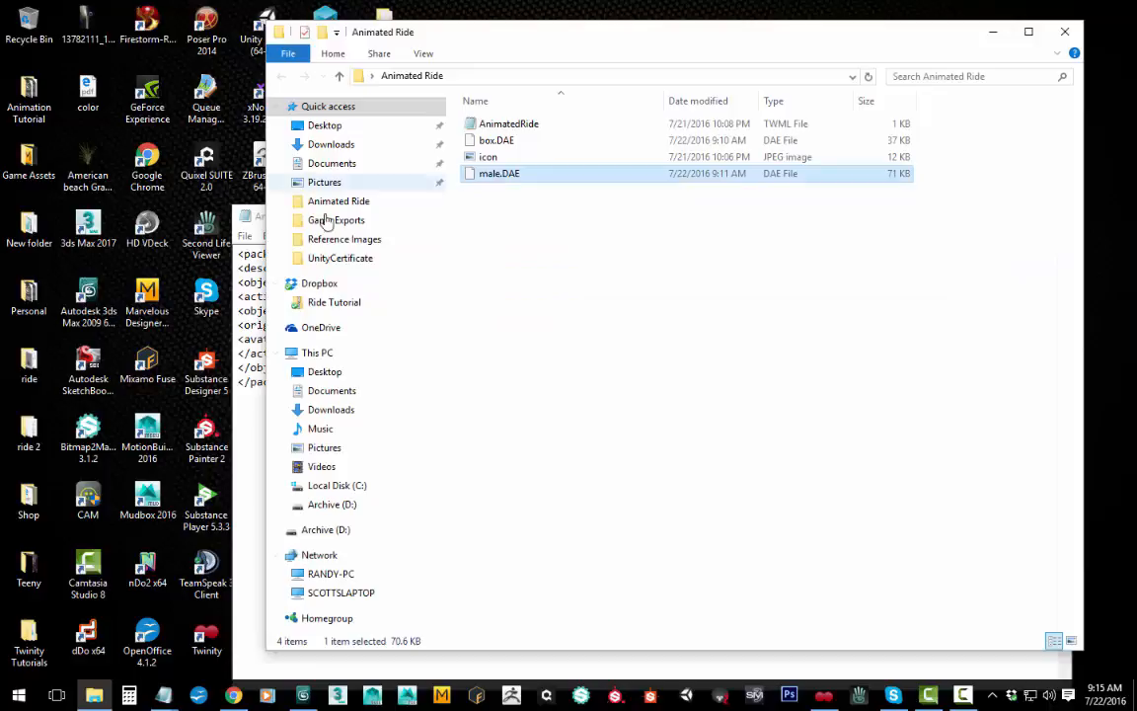
left_click(244, 216)
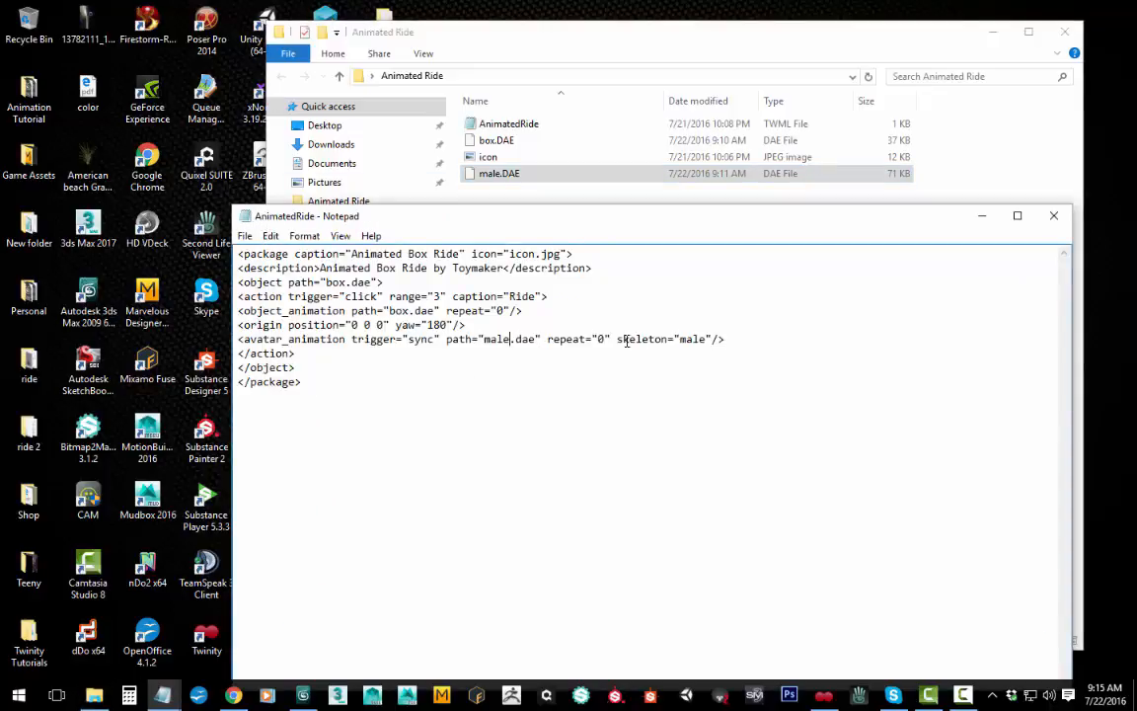
Step: Remove the skeleton="male" attribute from the avatar_animation line, and save and close AnimatedRide.twml and its folder
left_click_drag(609, 338, 712, 339)
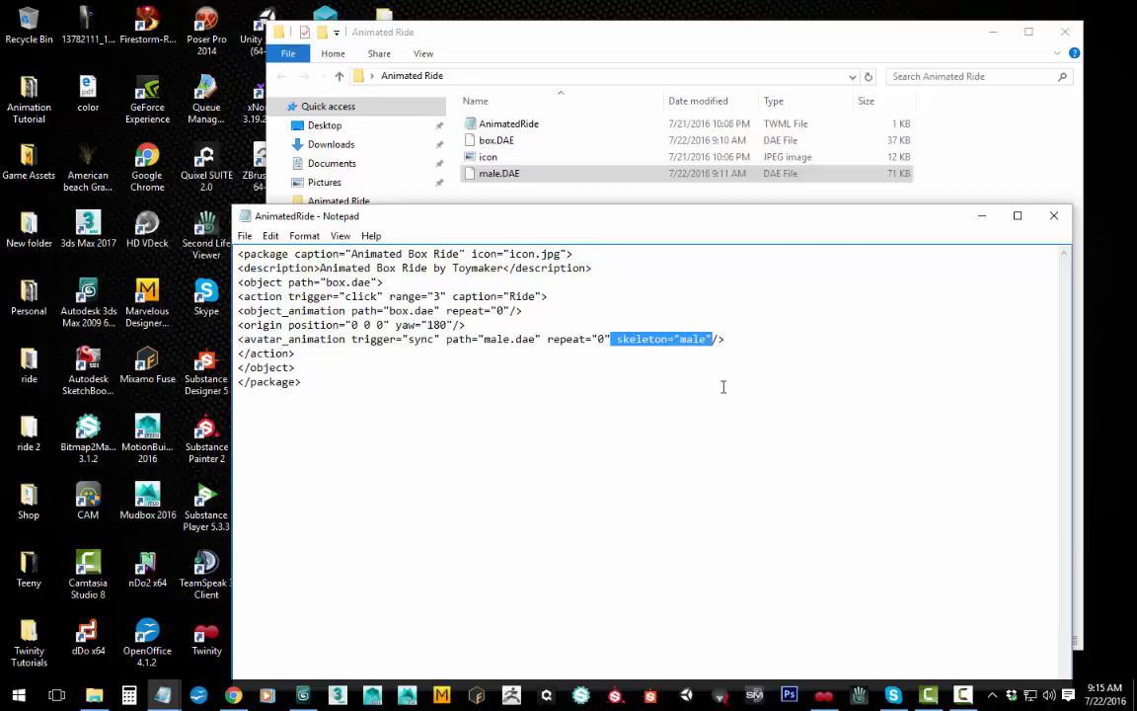
key("Delete")
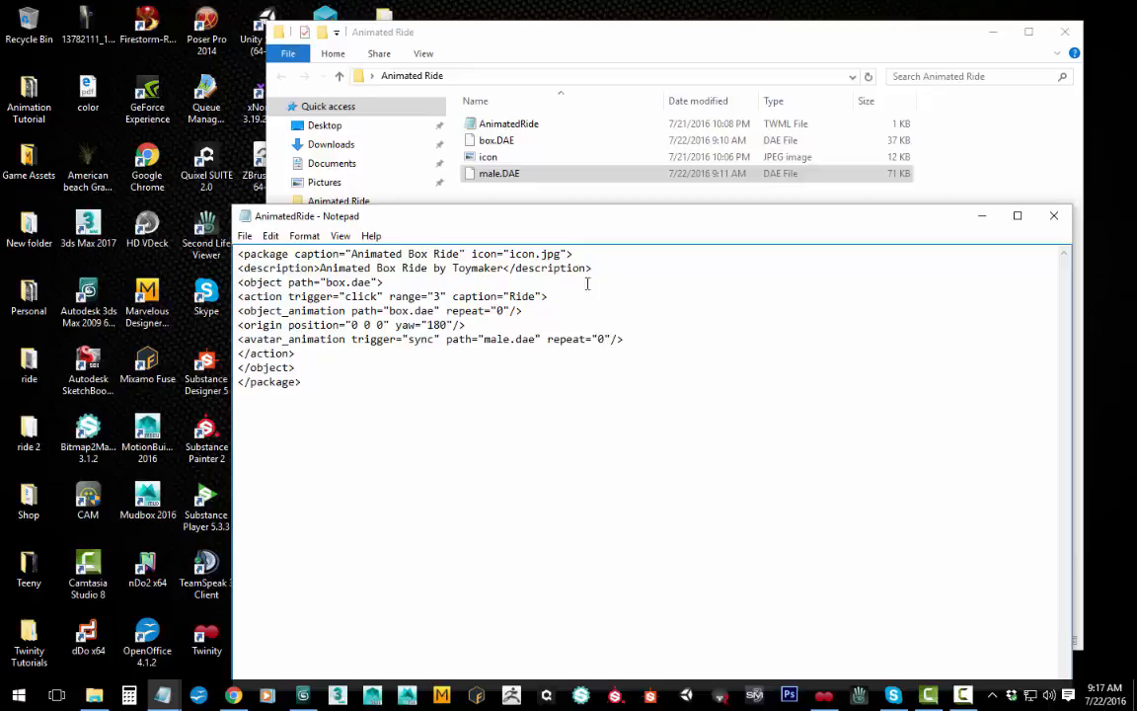
left_click(1053, 217)
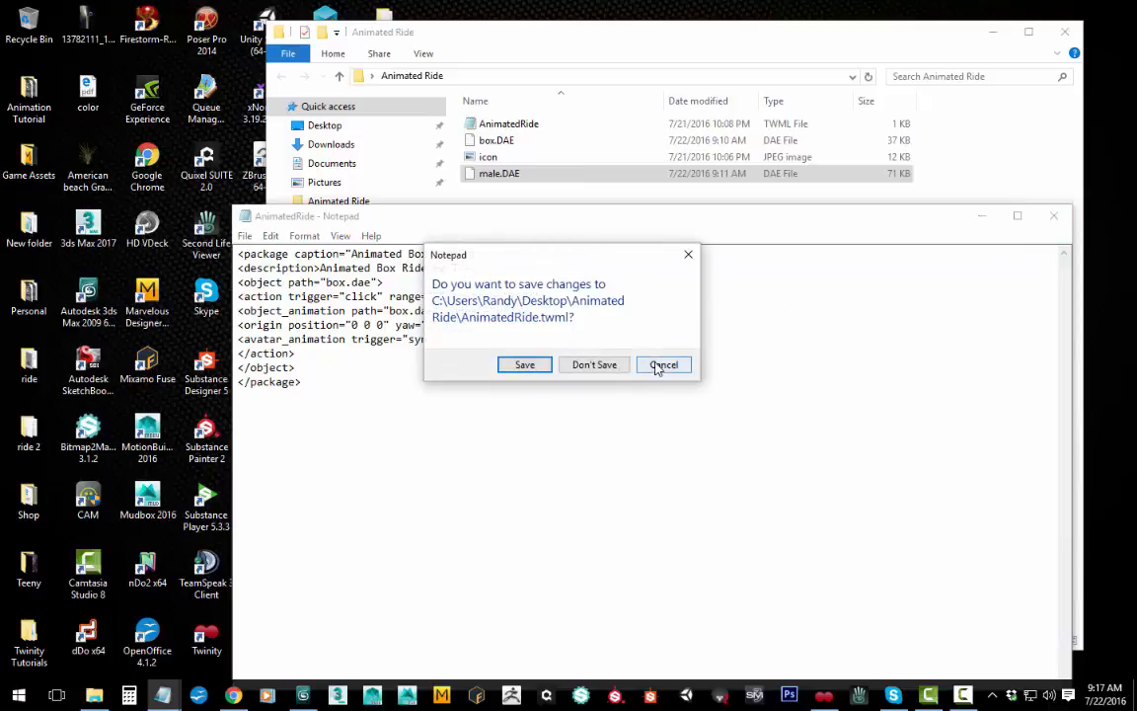
left_click(525, 366)
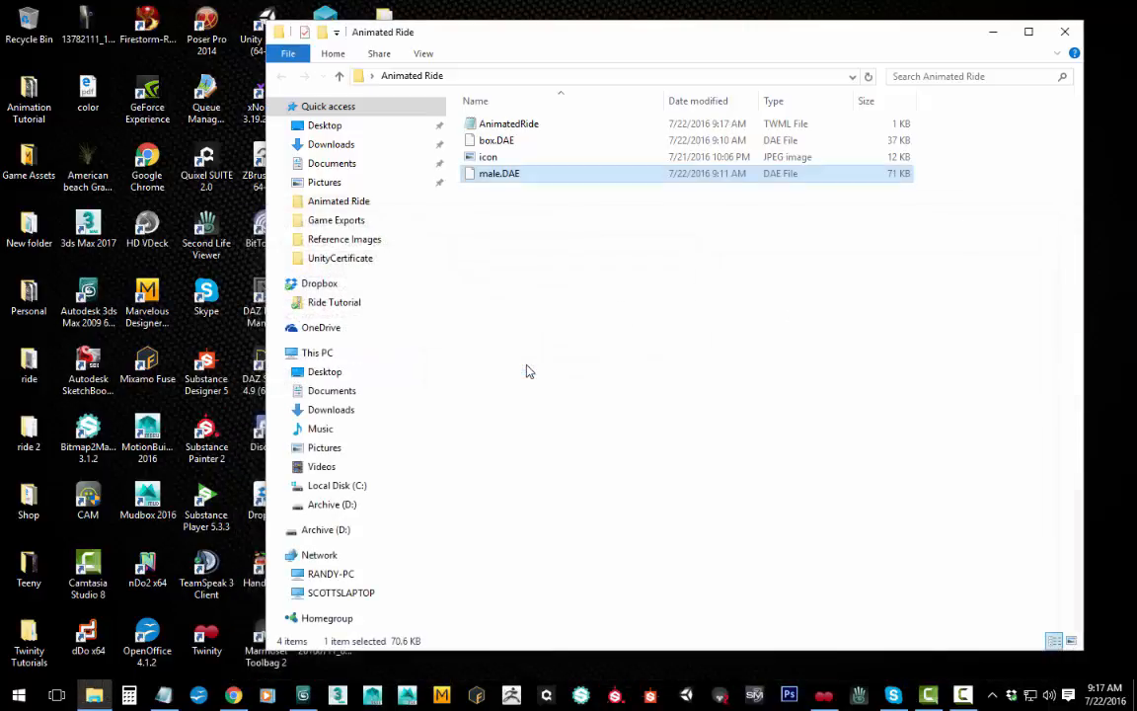
left_click(1065, 33)
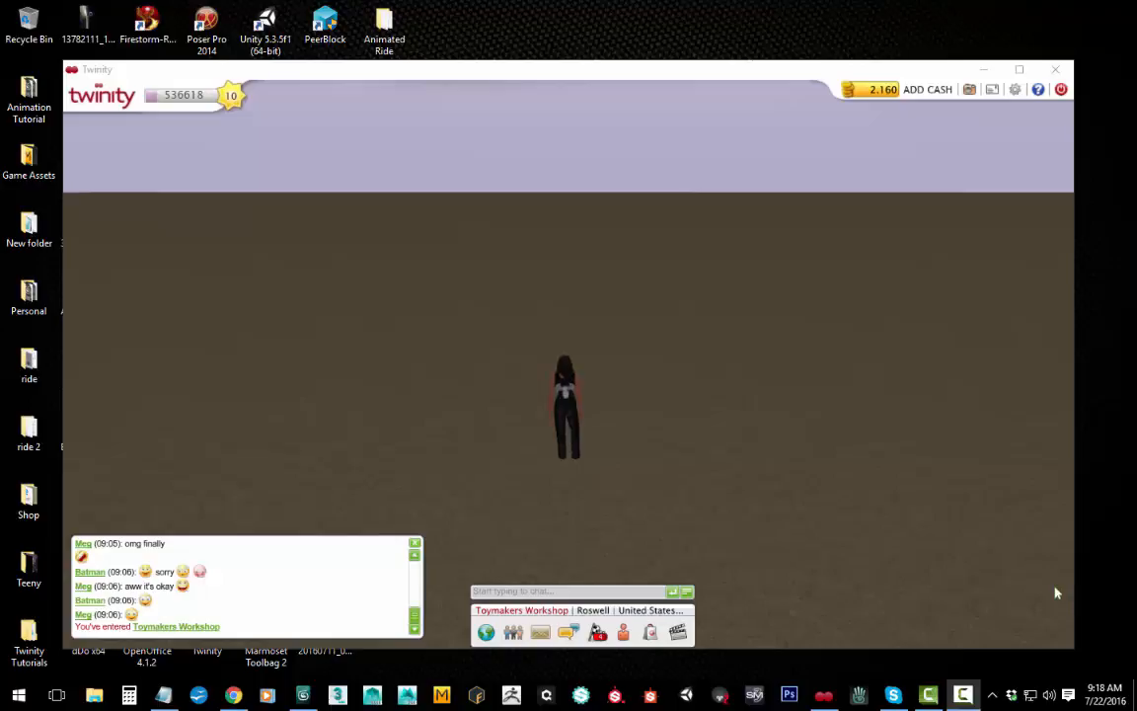
Step: Switch to Twinity, start adding an object to the ground, and browse the computer's Desktop to the Animated Ride folder
right_click(655, 376)
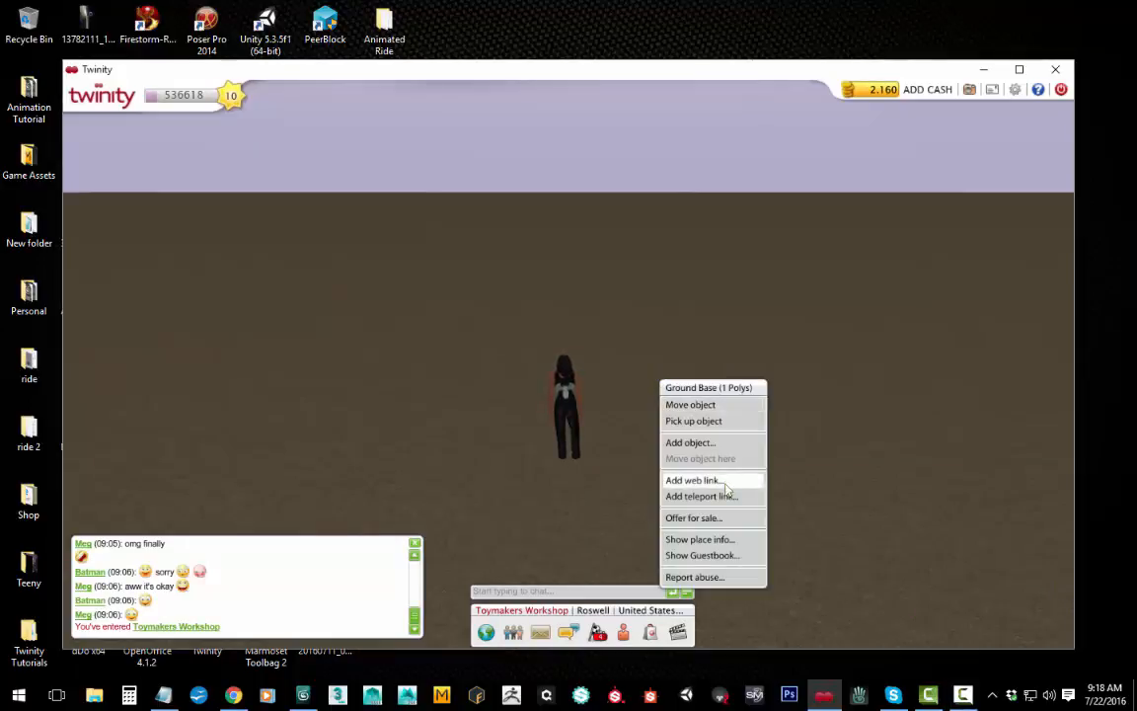
left_click(691, 443)
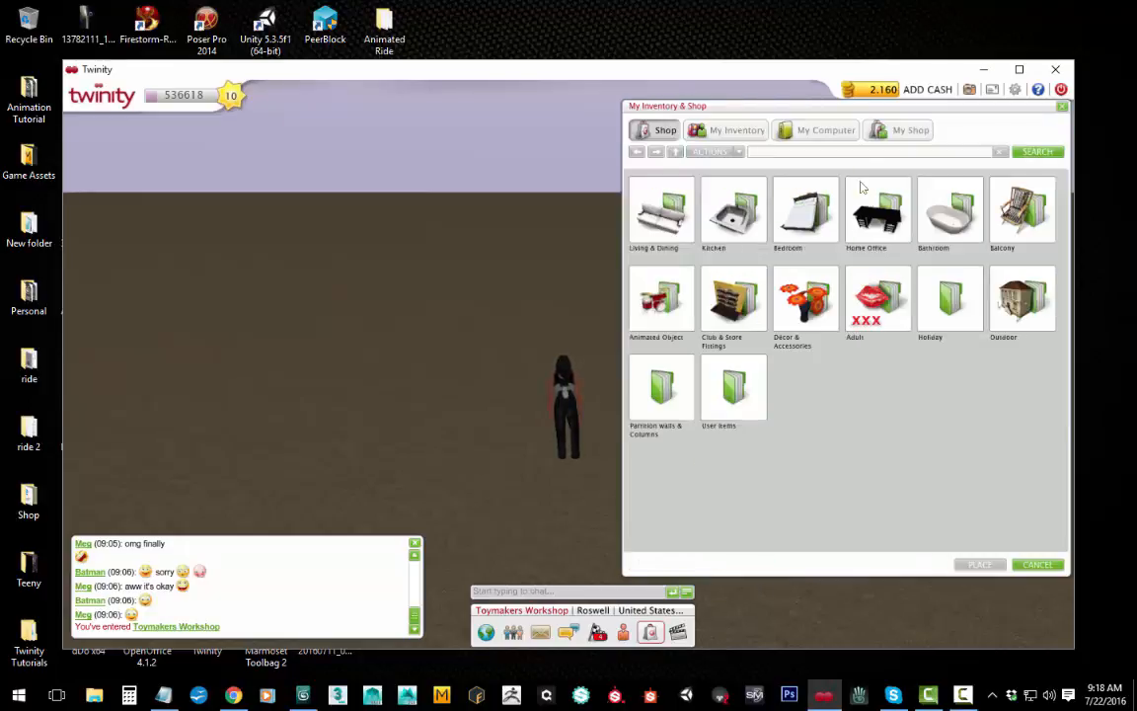
left_click(825, 130)
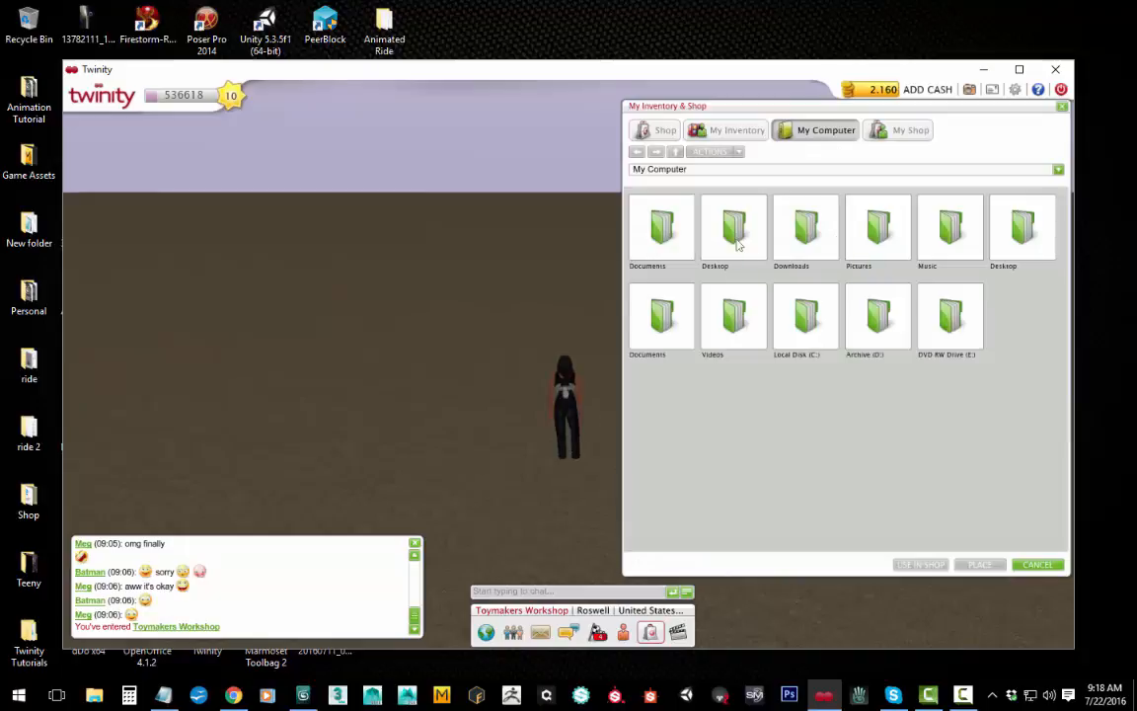
double_click(737, 245)
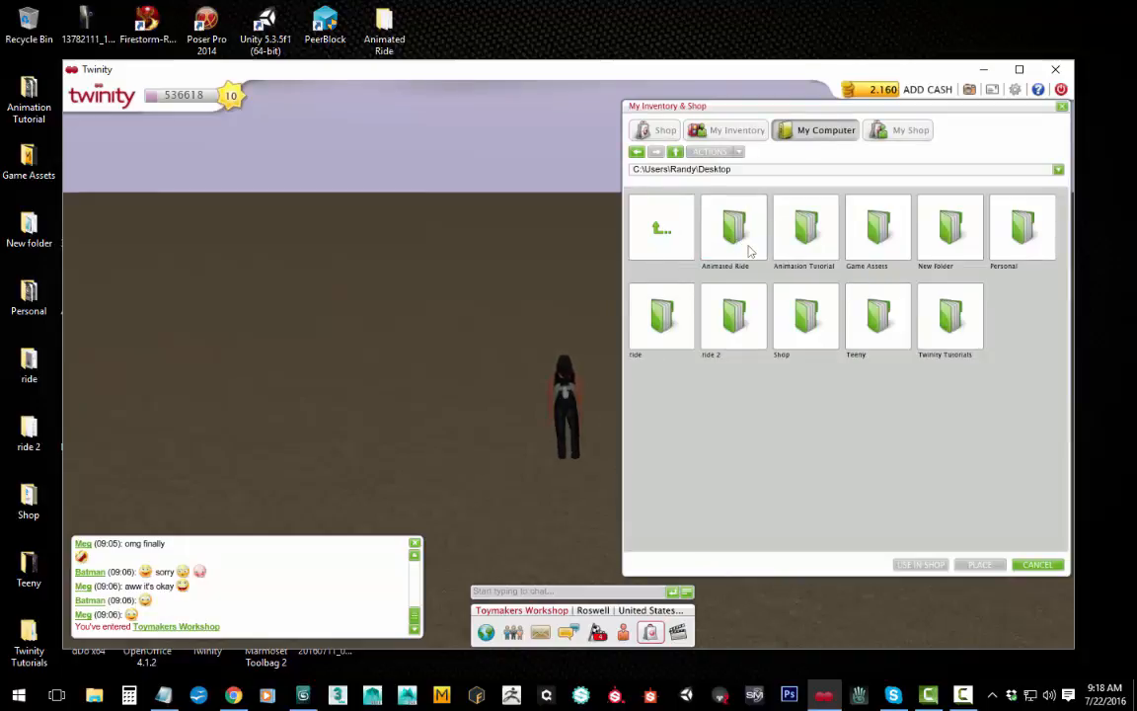
double_click(732, 231)
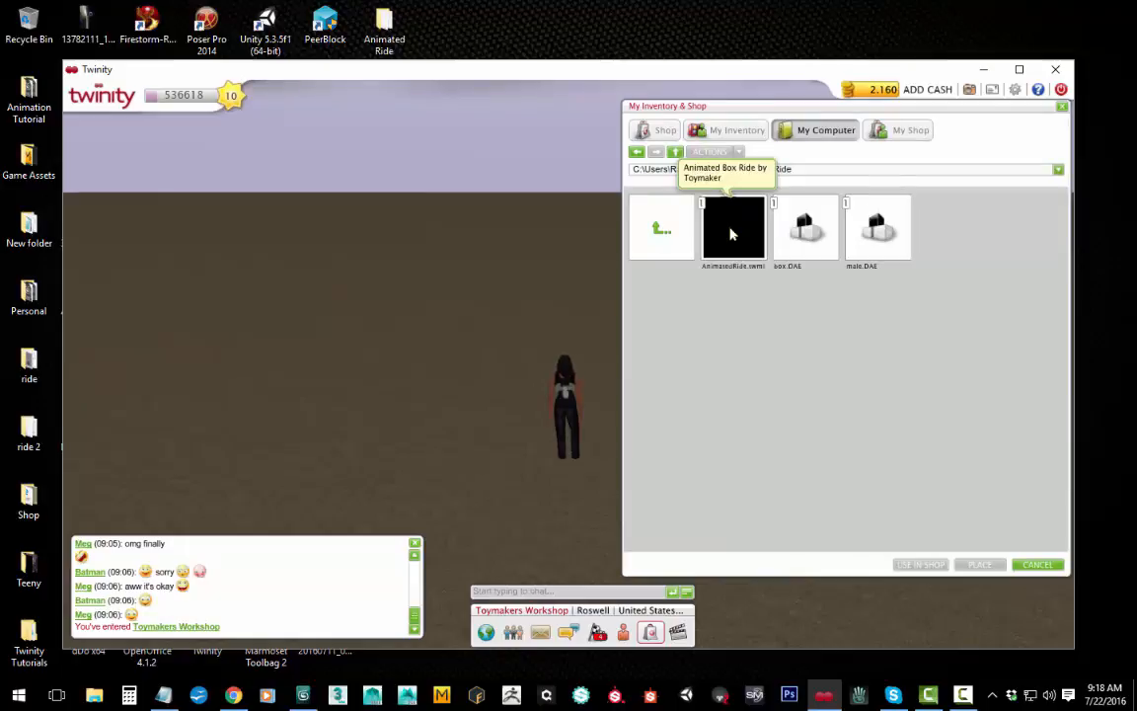
Step: Place AnimatedRide.twml in the Toymakers Workshop, accept the placement confirmation, and deselect the placed ride
double_click(732, 234)
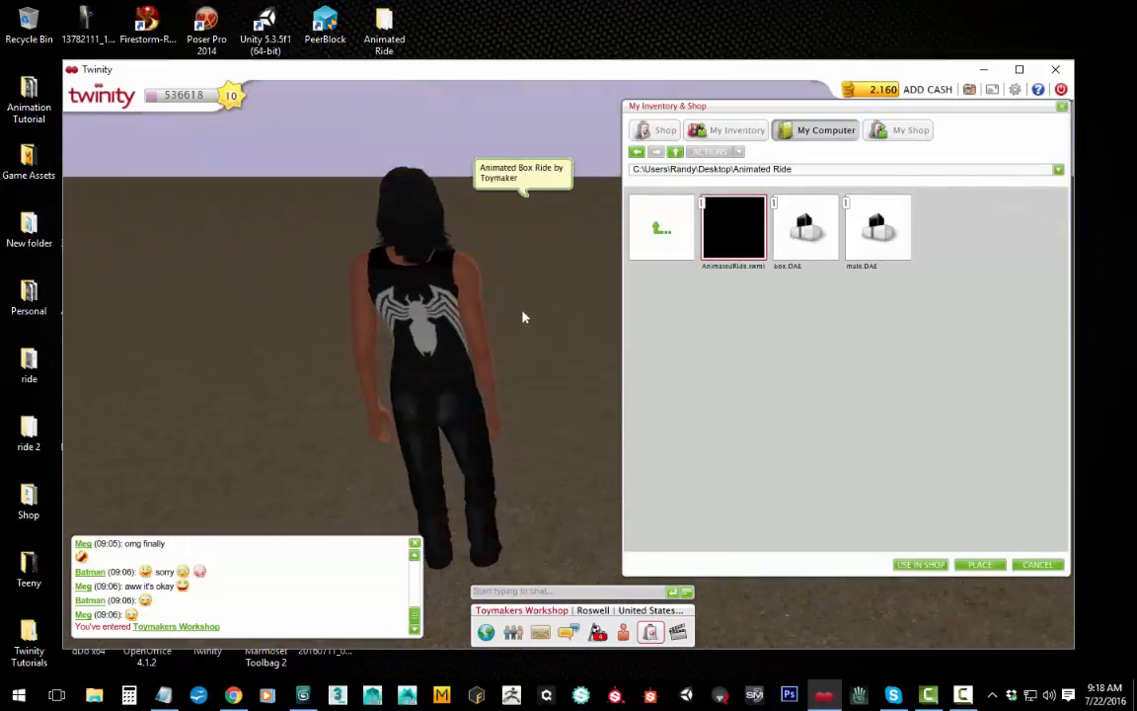
left_click(994, 569)
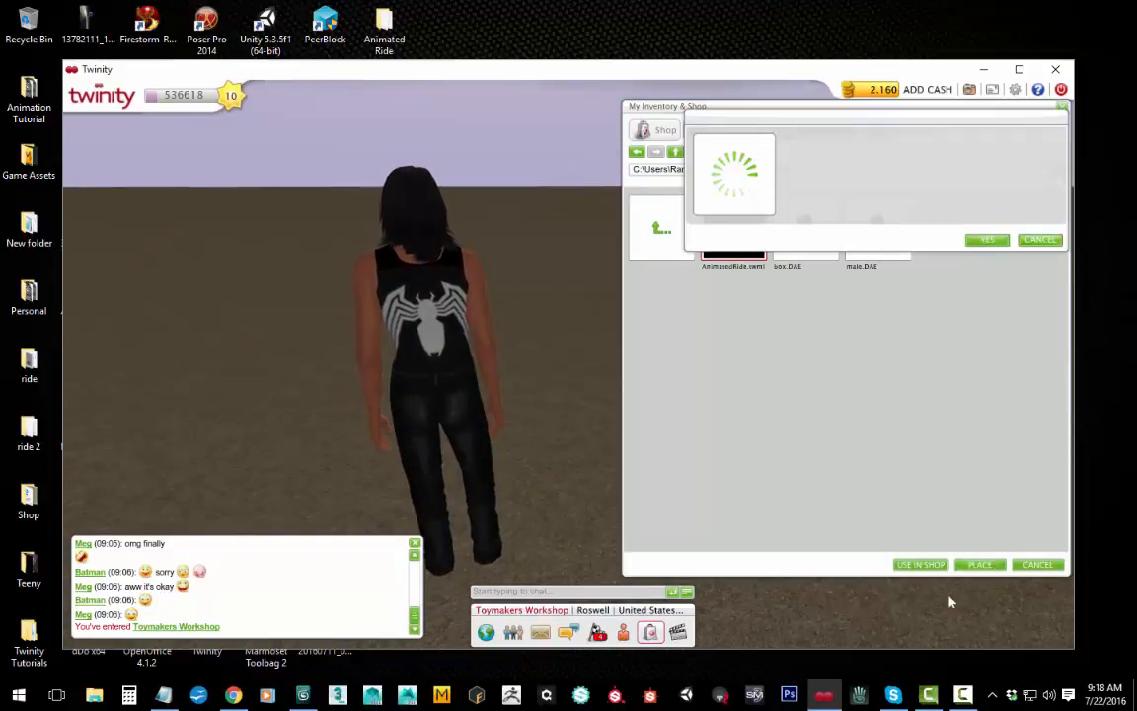
left_click(983, 236)
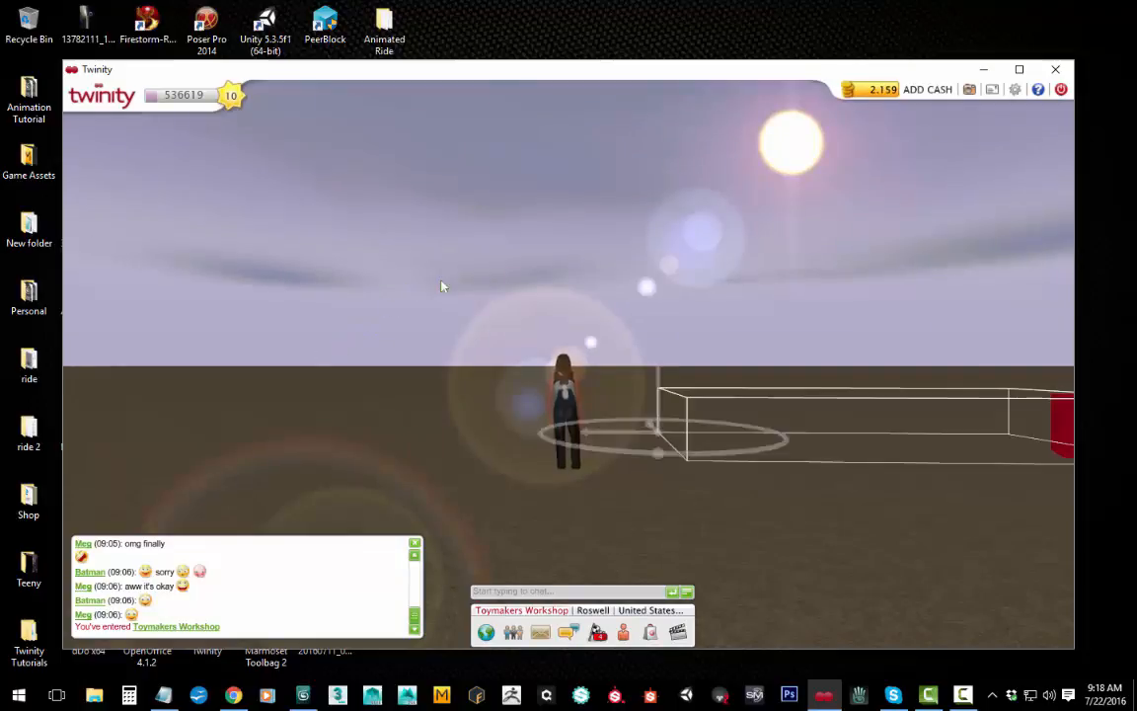
left_click(857, 365)
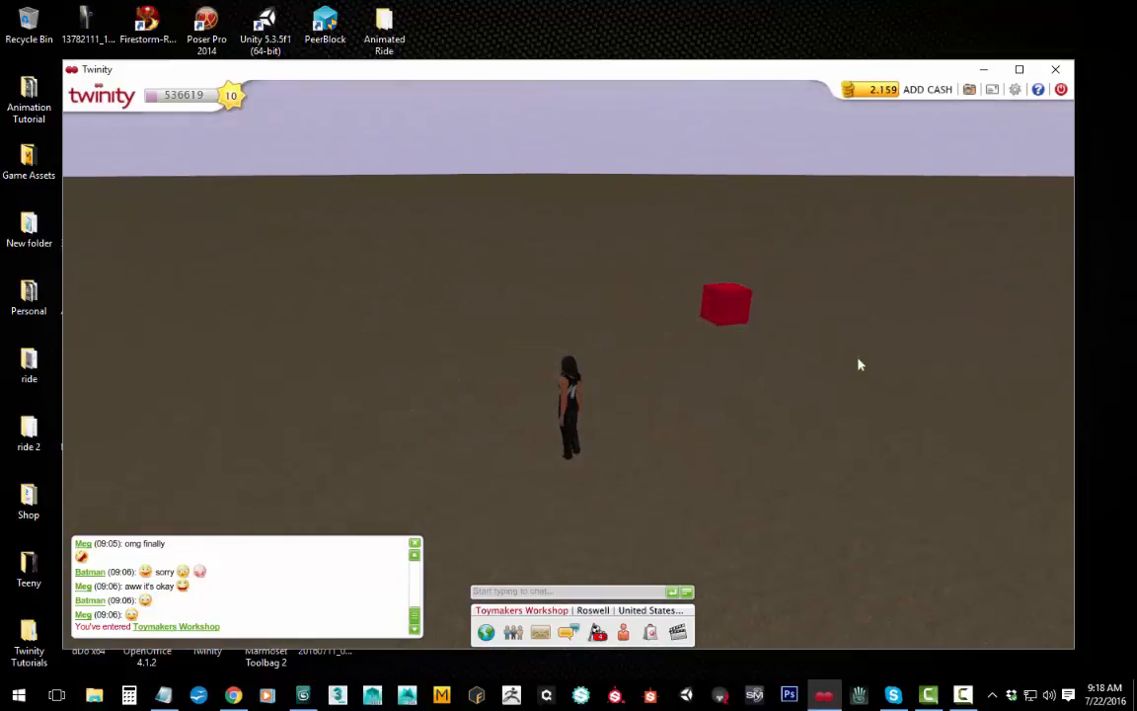
Step: Seat the avatar on the red box to test the ride, and follow its motion with the camera
left_click(730, 311)
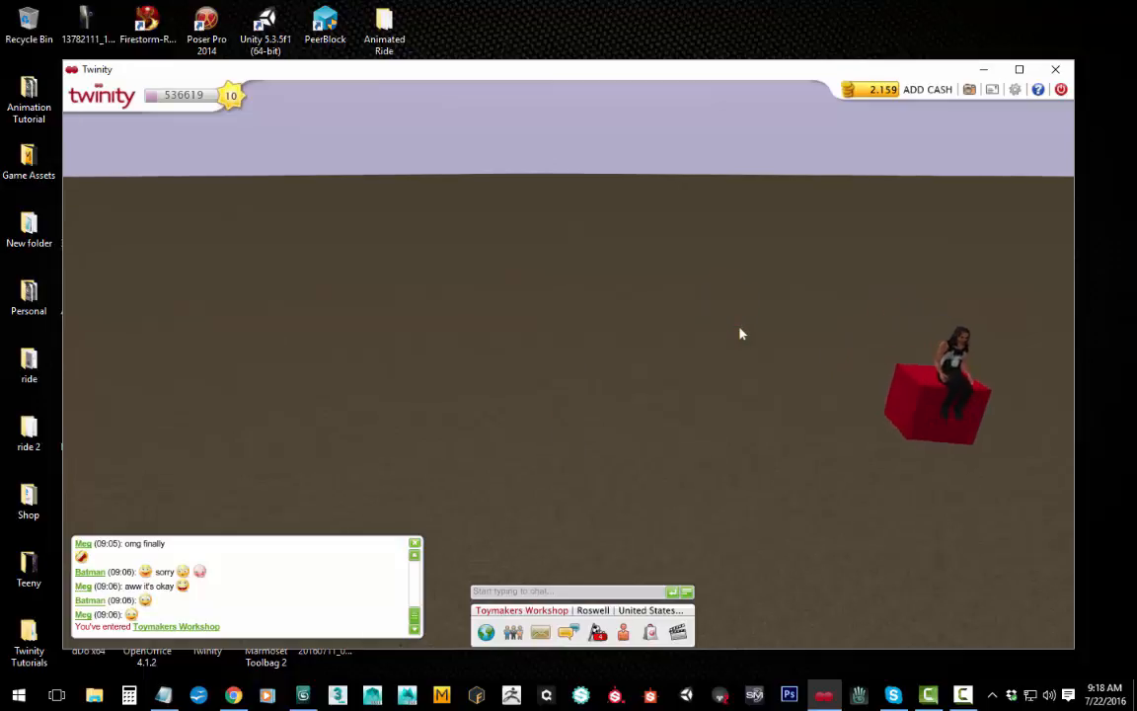
right_click_drag(692, 334, 670, 334)
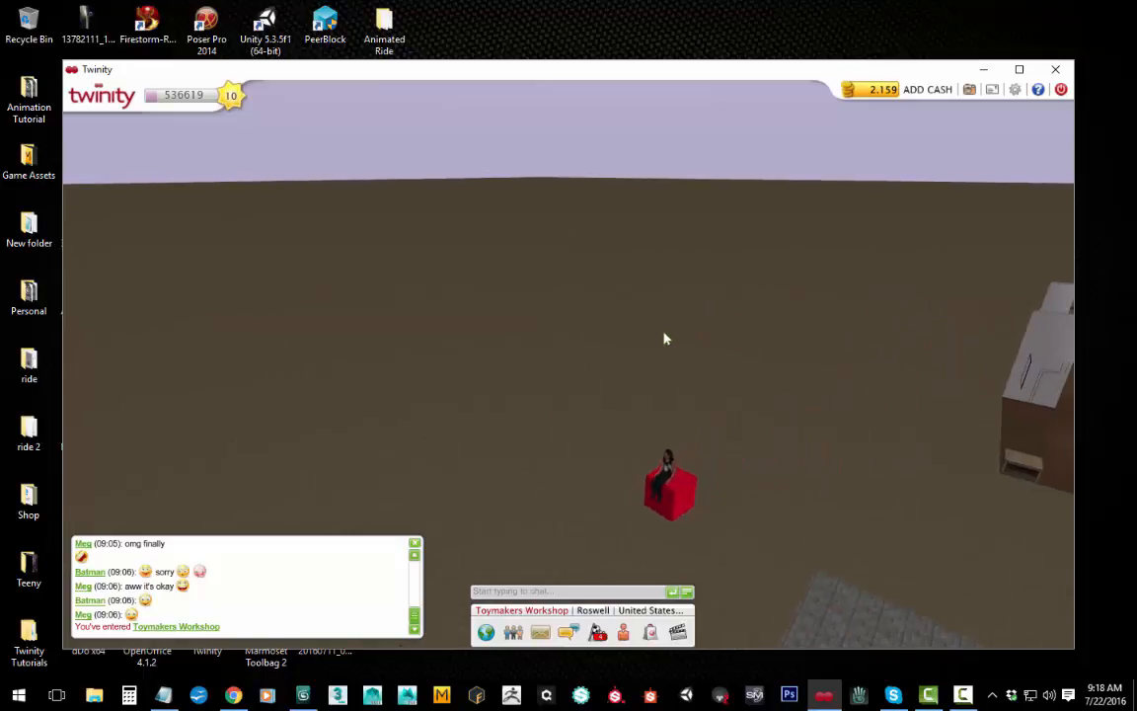